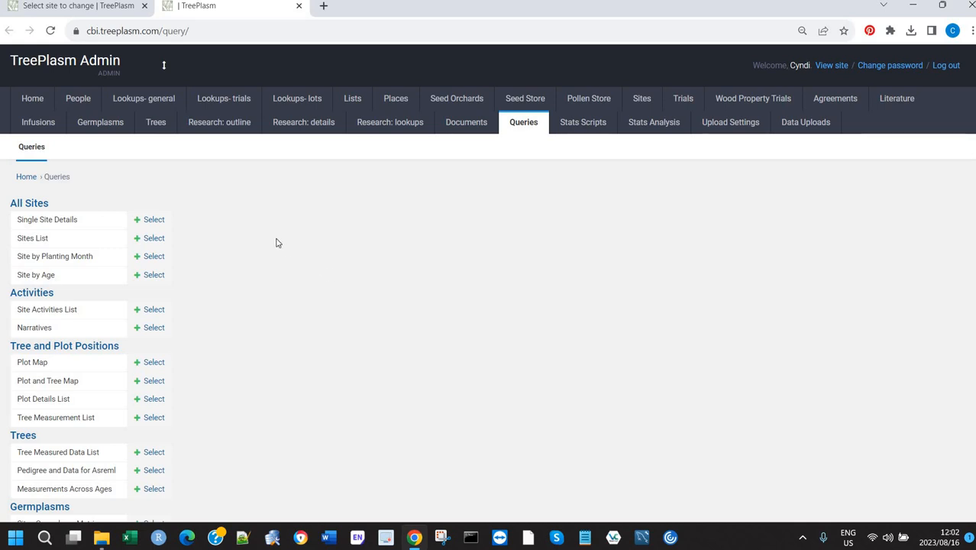
Run the Single Site Details query for site CBI/BP/ELL/003 with Excel Open XML File (XLSX) output.
click(155, 219)
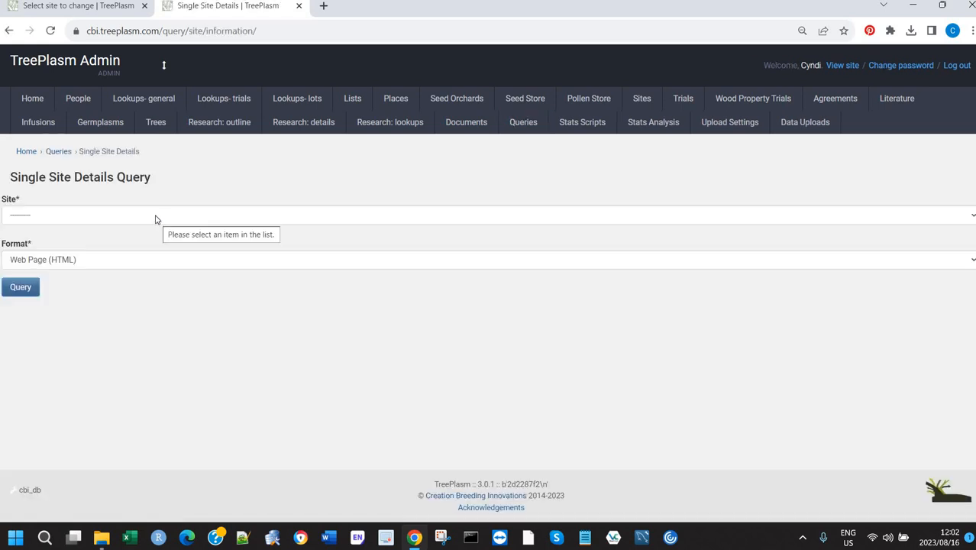
click(155, 218)
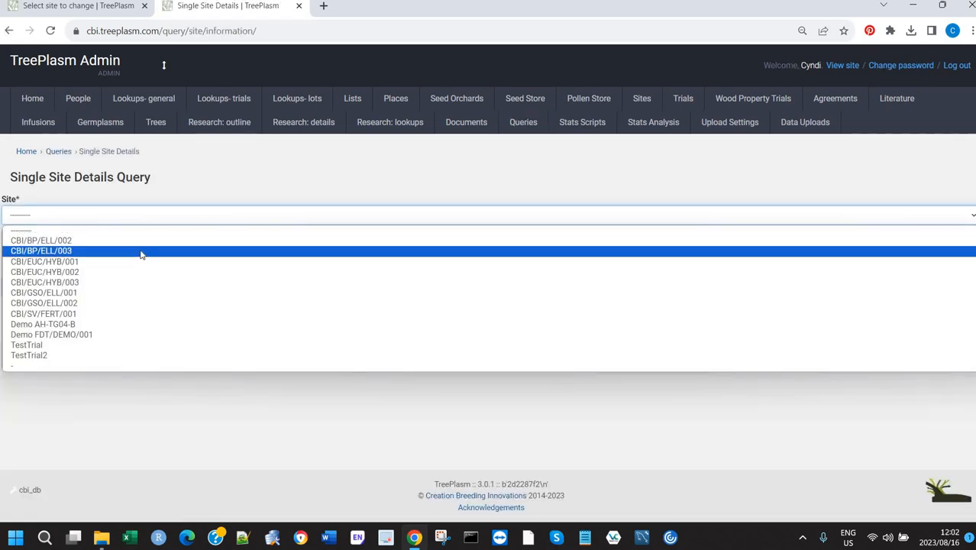
click(140, 254)
click(123, 264)
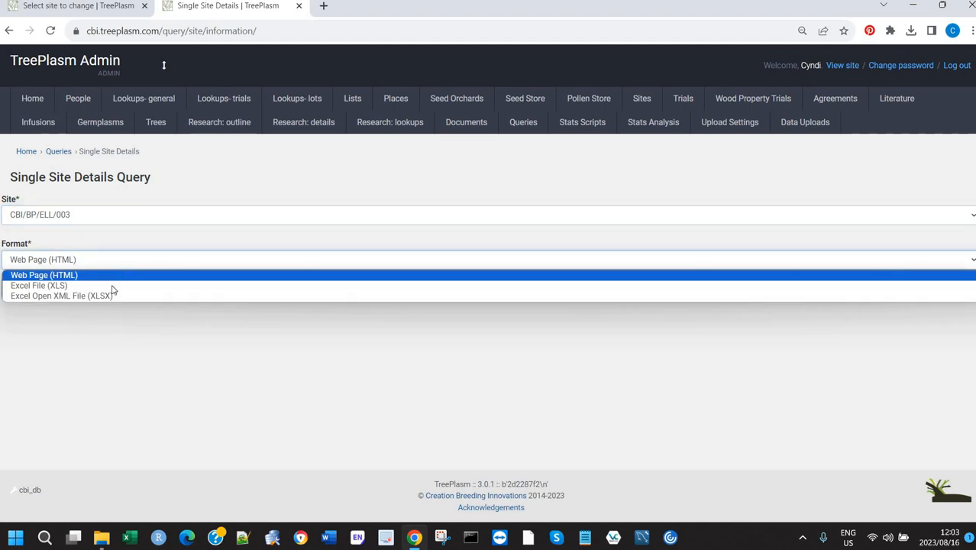
click(80, 295)
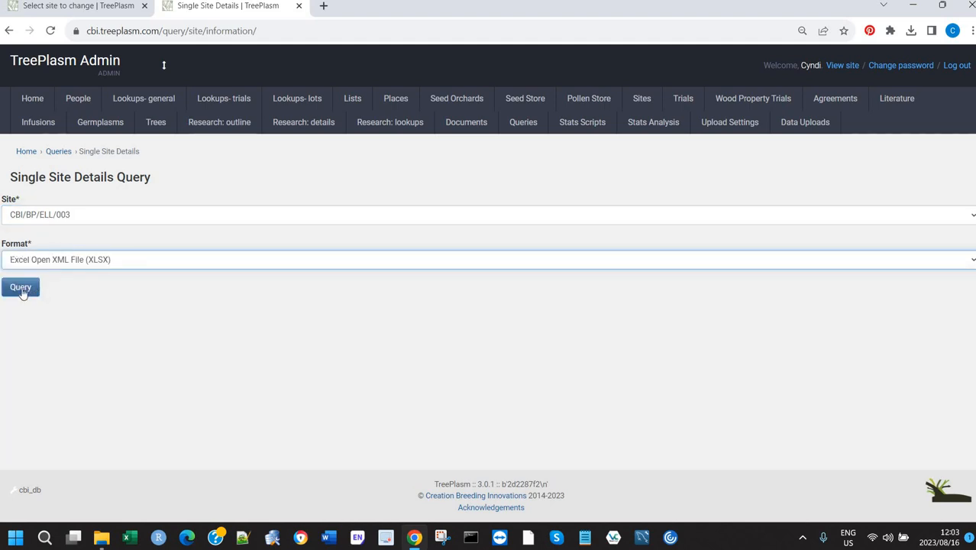
click(23, 294)
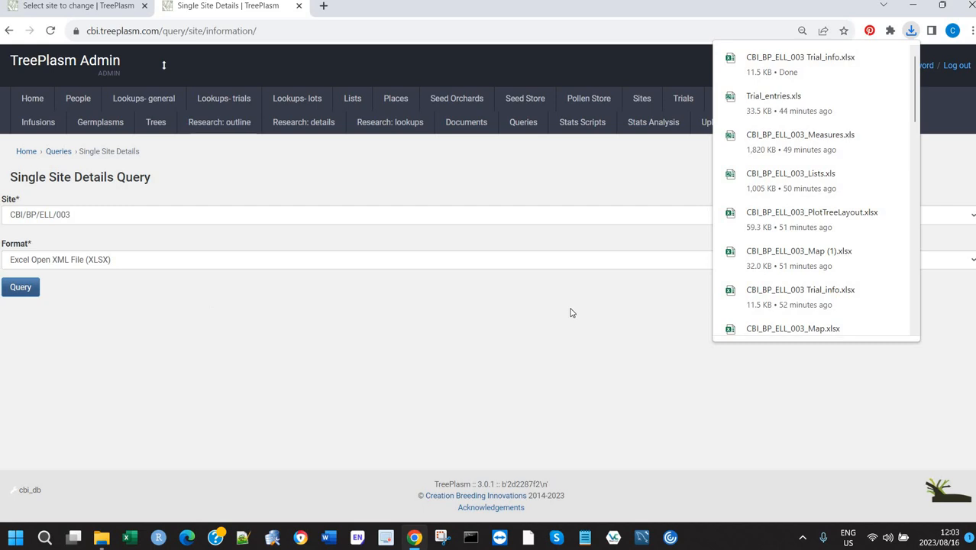
click(549, 349)
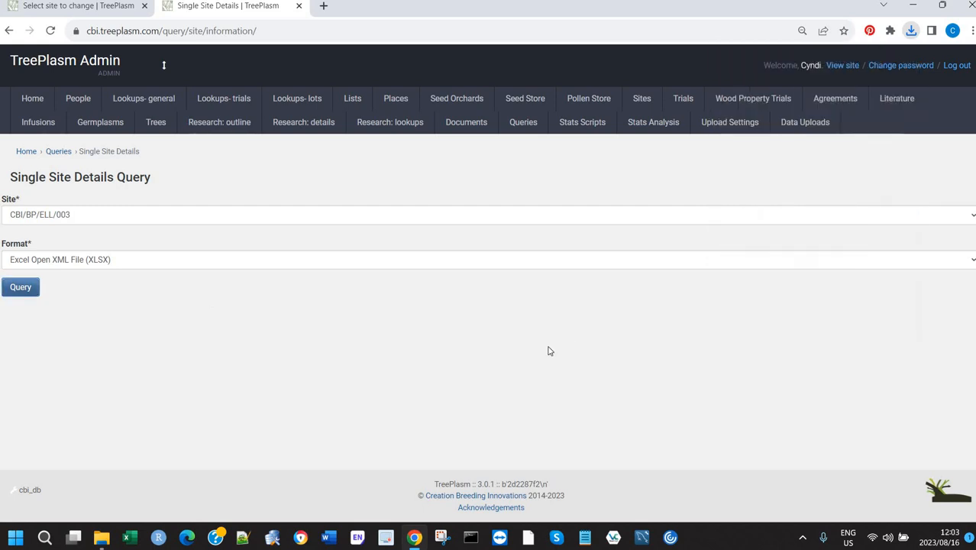
Start a Plot Map query for site CBI/BP/ELL/003 with display form Plot Row-column Position & Treatment Name.
click(58, 151)
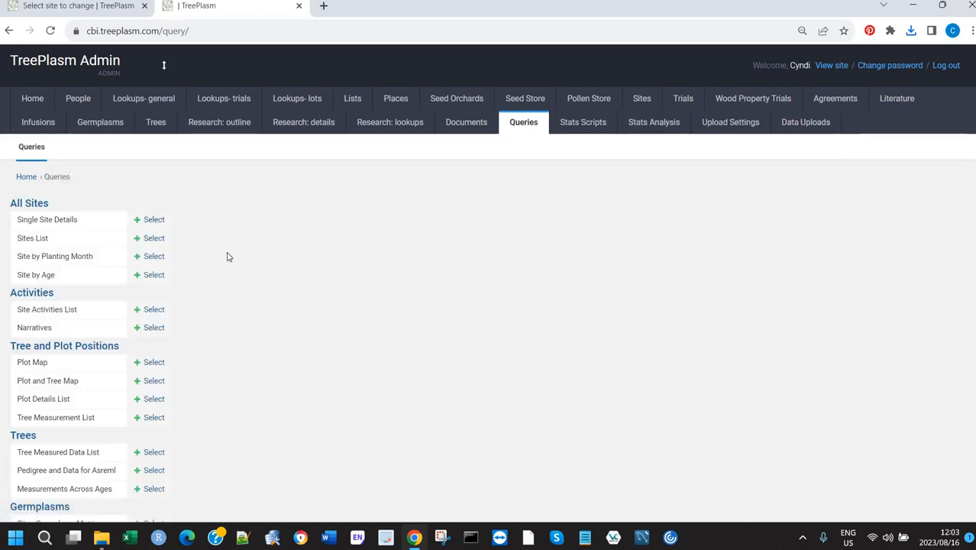
click(154, 363)
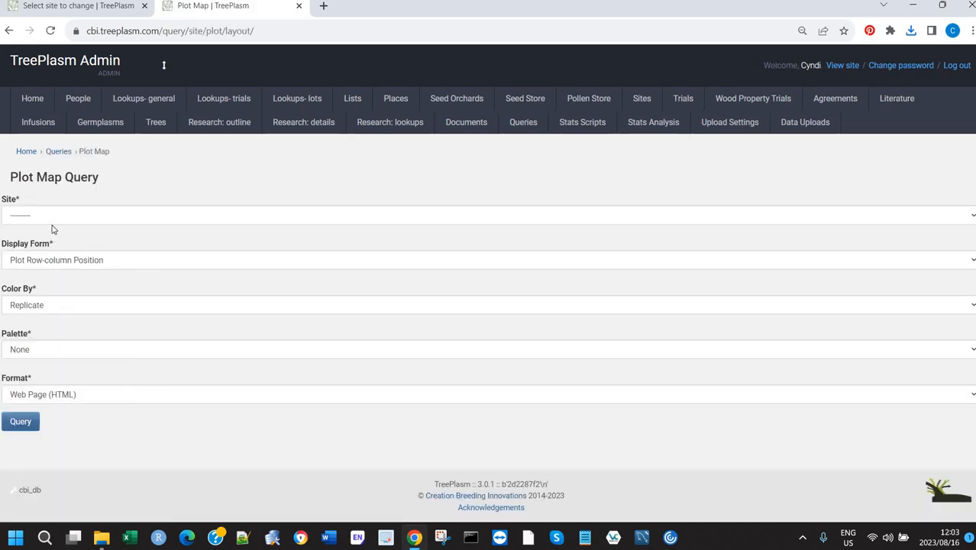
click(53, 223)
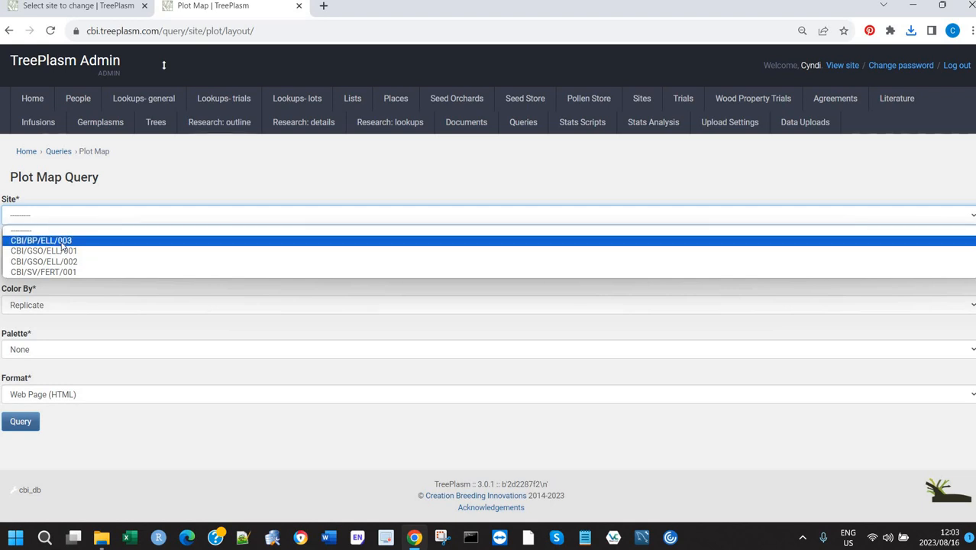
click(63, 241)
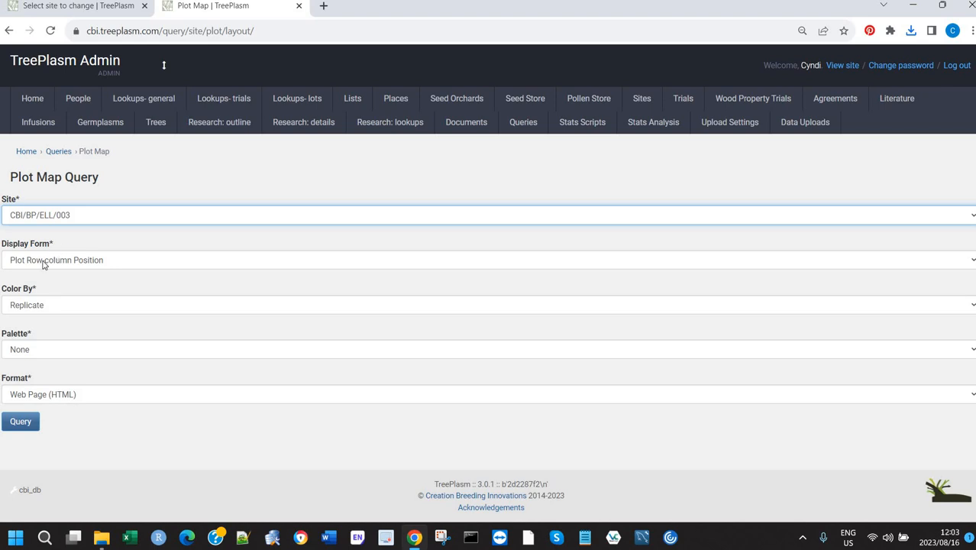
click(43, 261)
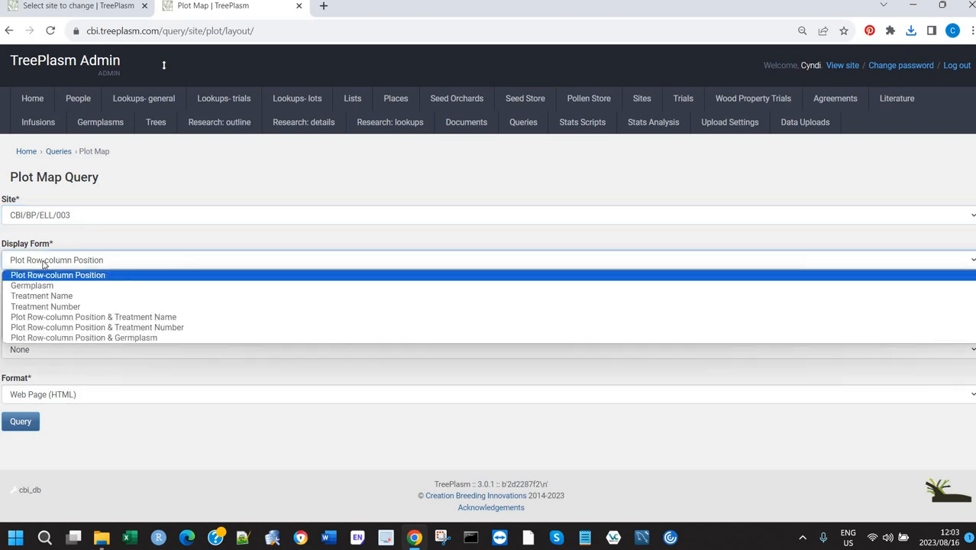
click(67, 322)
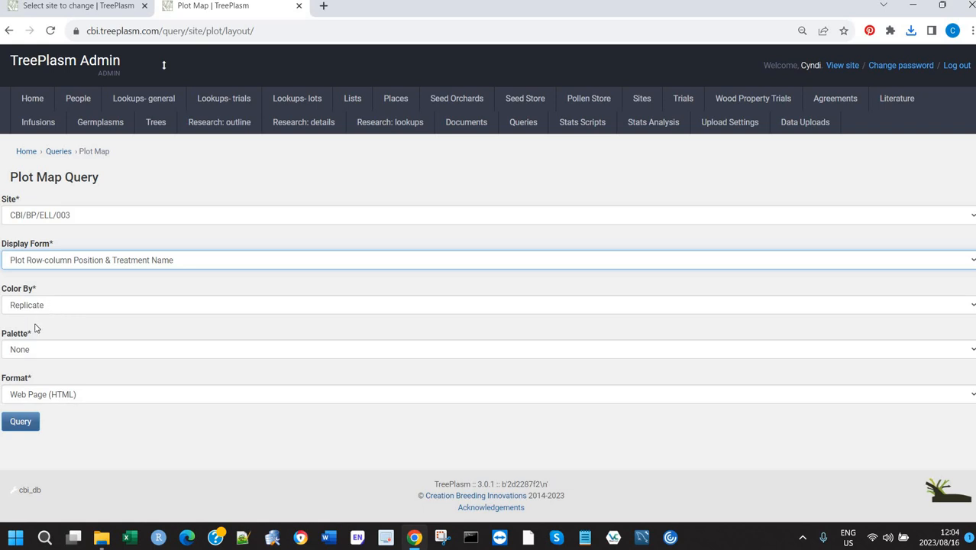
Color the plot map by Replicate with the Colour Blind palette and run the query as Excel Open XML File (XLSX).
click(56, 310)
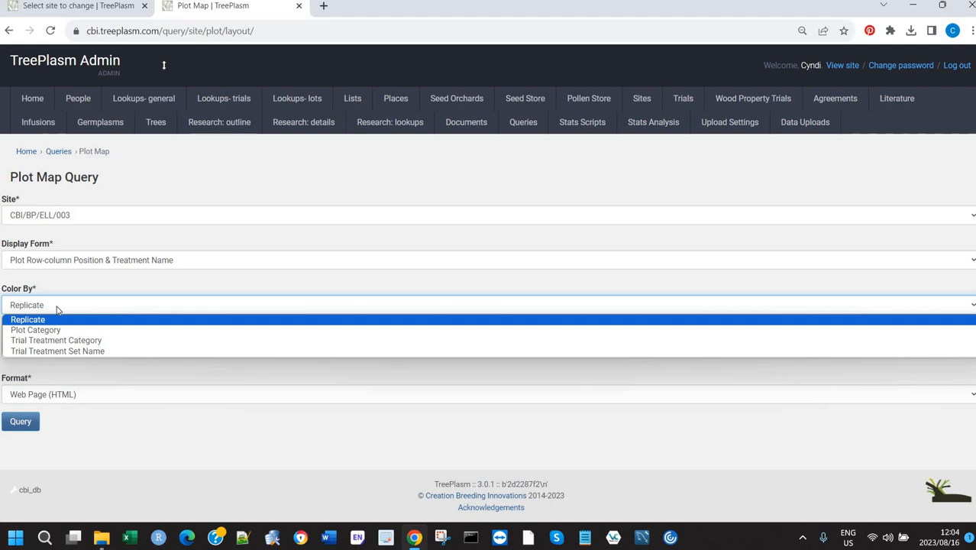
click(58, 316)
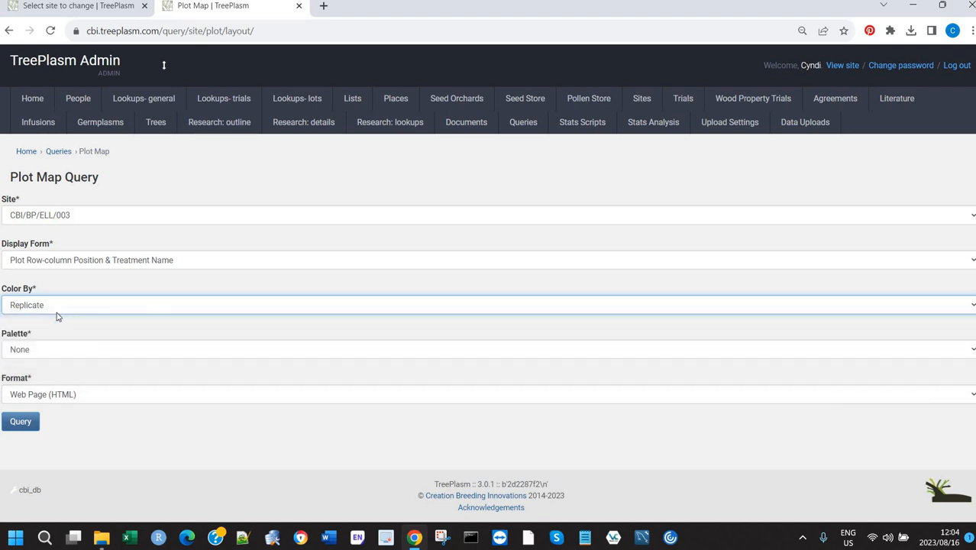
click(42, 354)
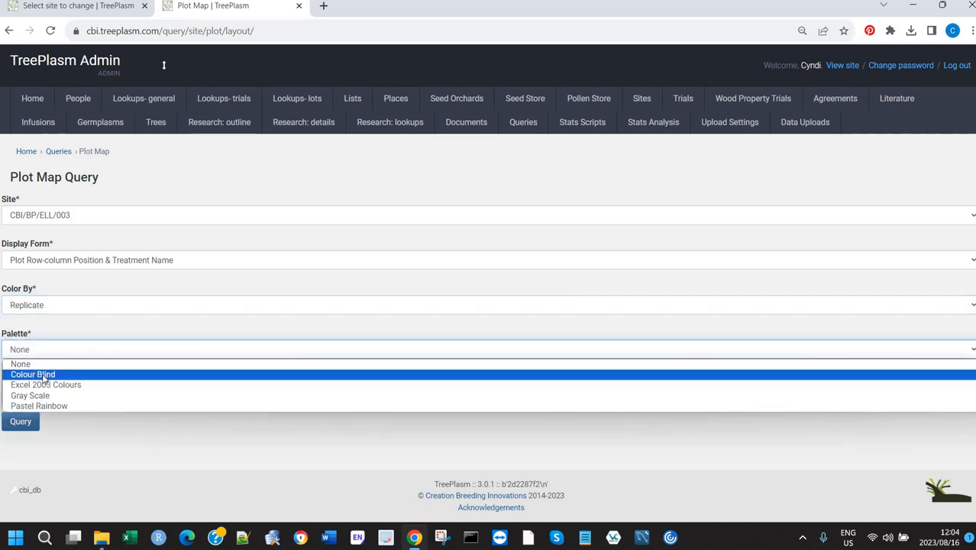
click(45, 375)
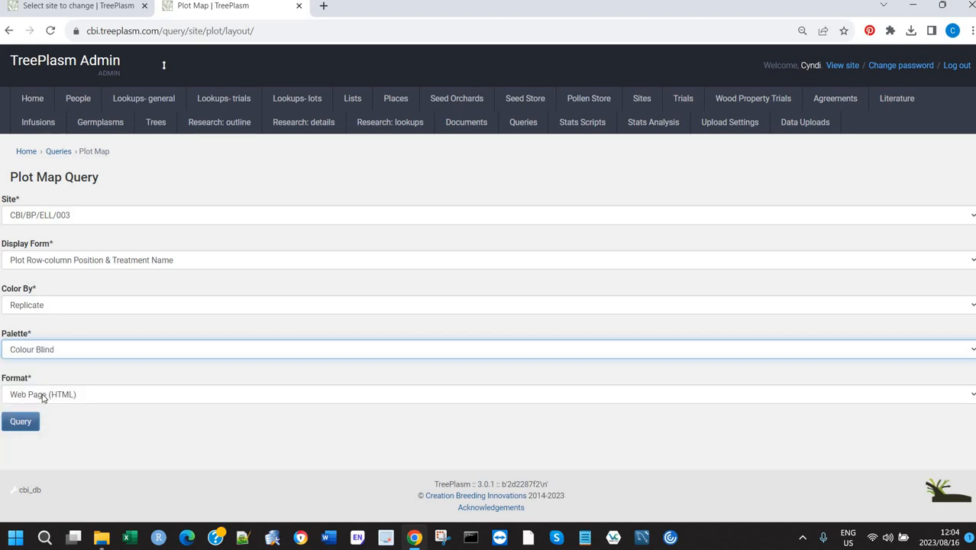
click(42, 396)
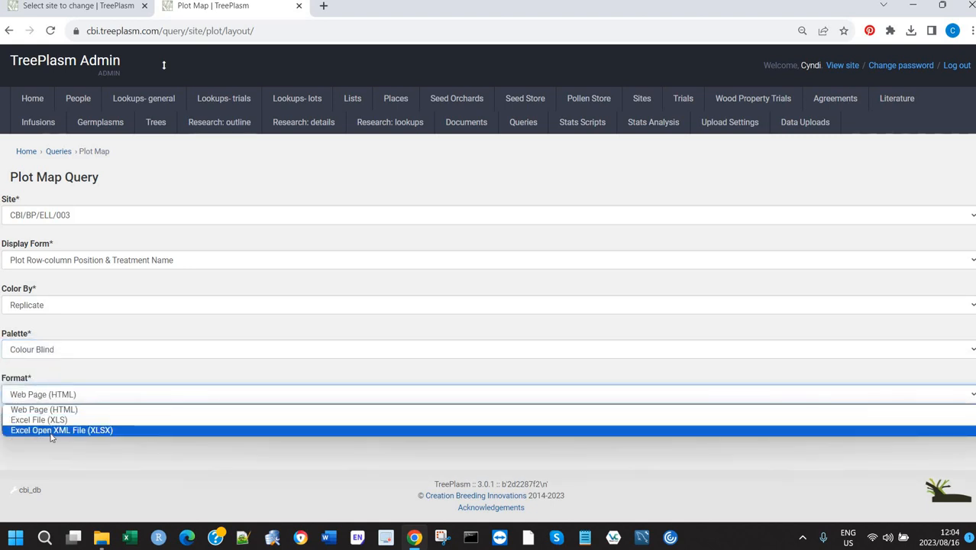
click(37, 431)
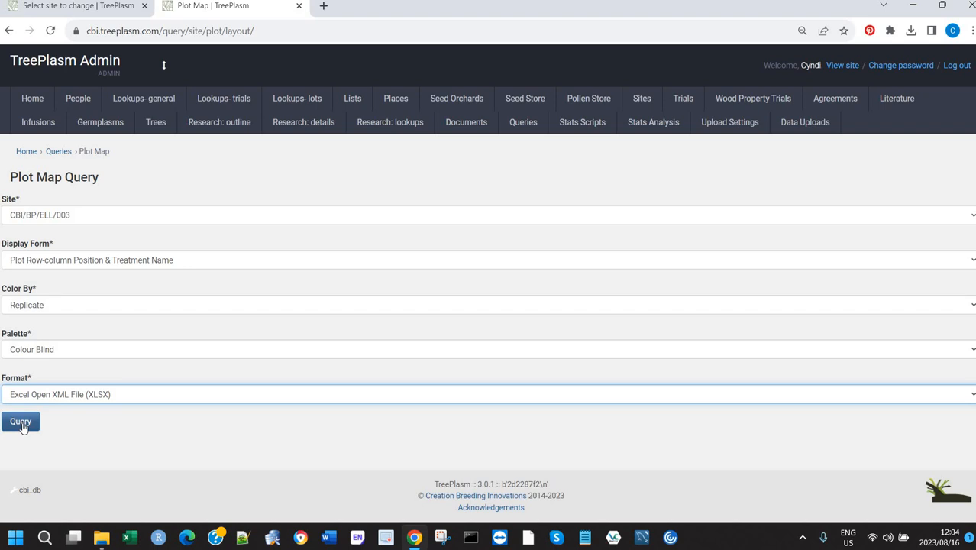
click(22, 425)
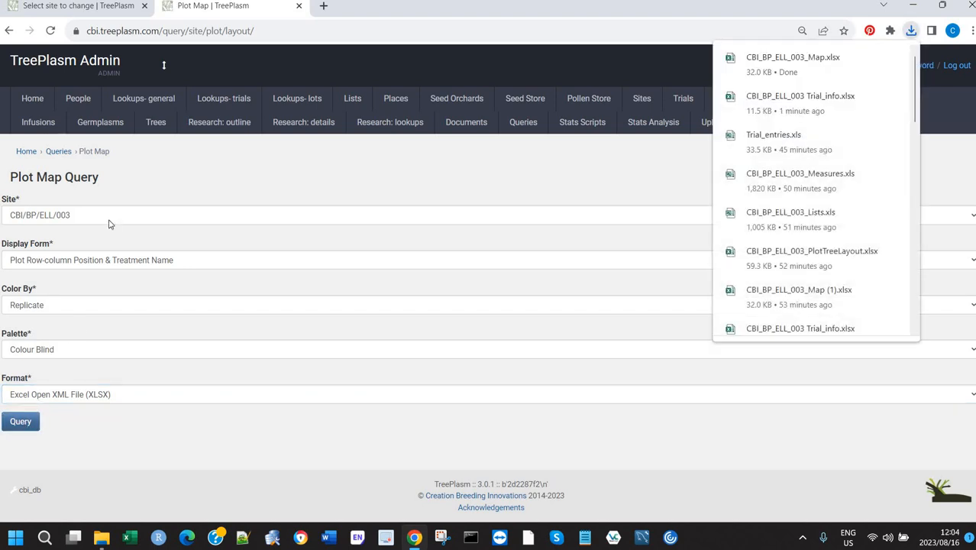
Start a Plot and Tree Map query for site CBI/BP/ELL/003 with display form Plot Row-column Position & Treatment Name.
click(59, 152)
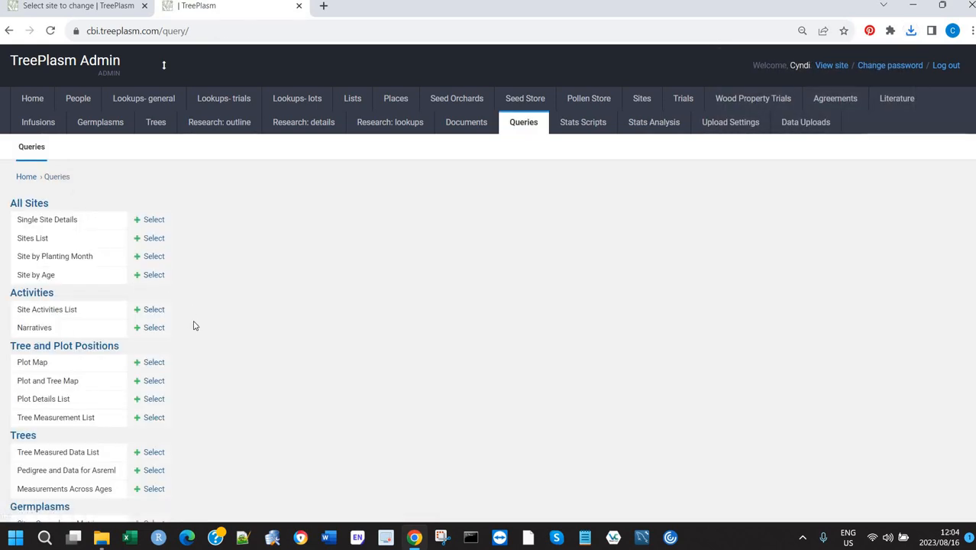
click(157, 385)
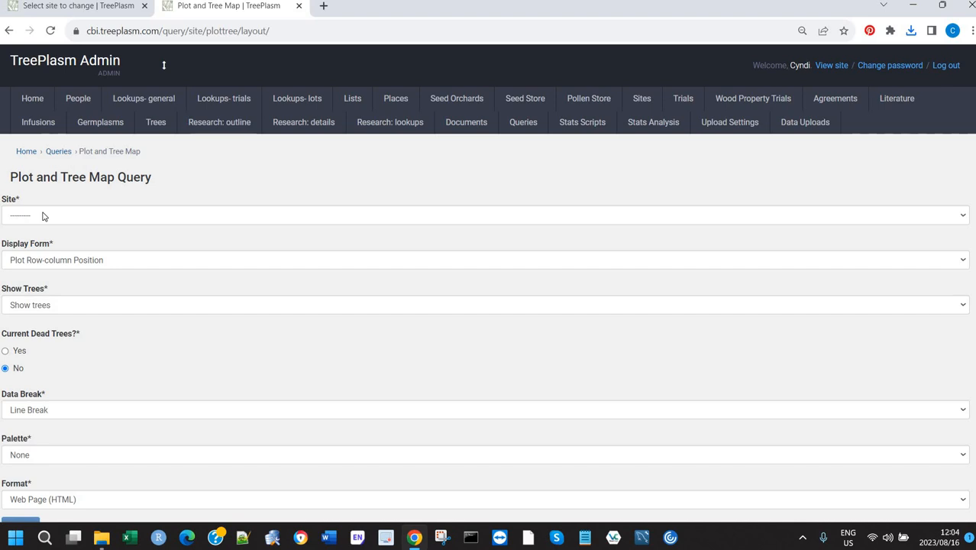
click(43, 216)
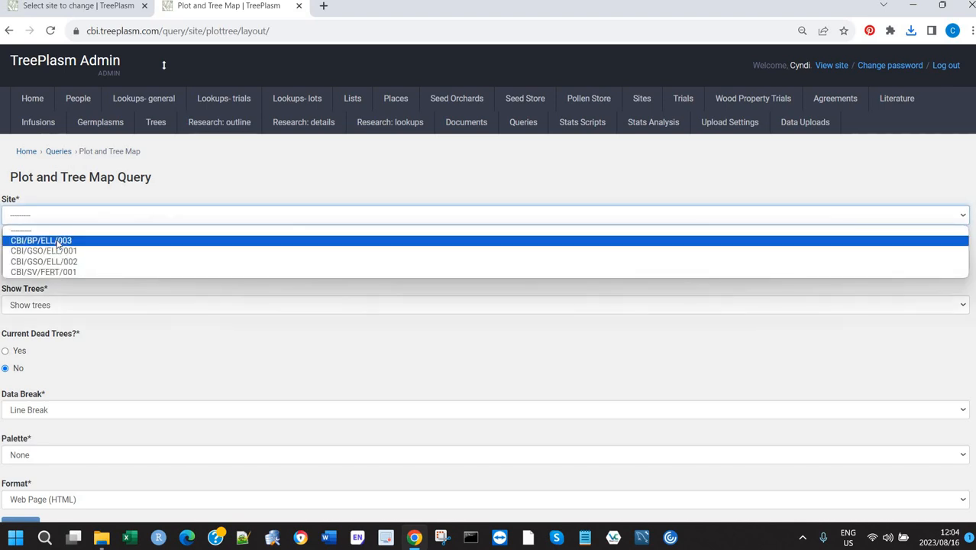
click(58, 241)
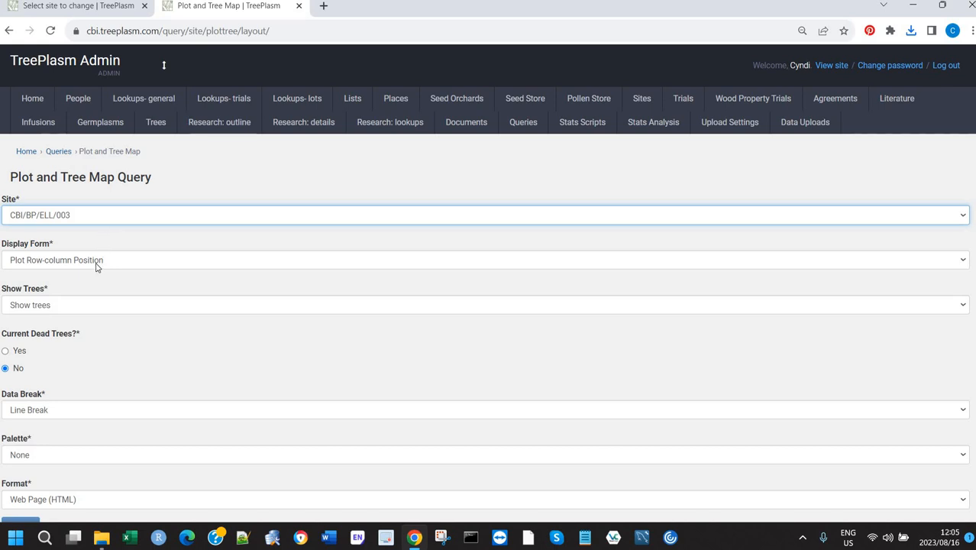
click(96, 265)
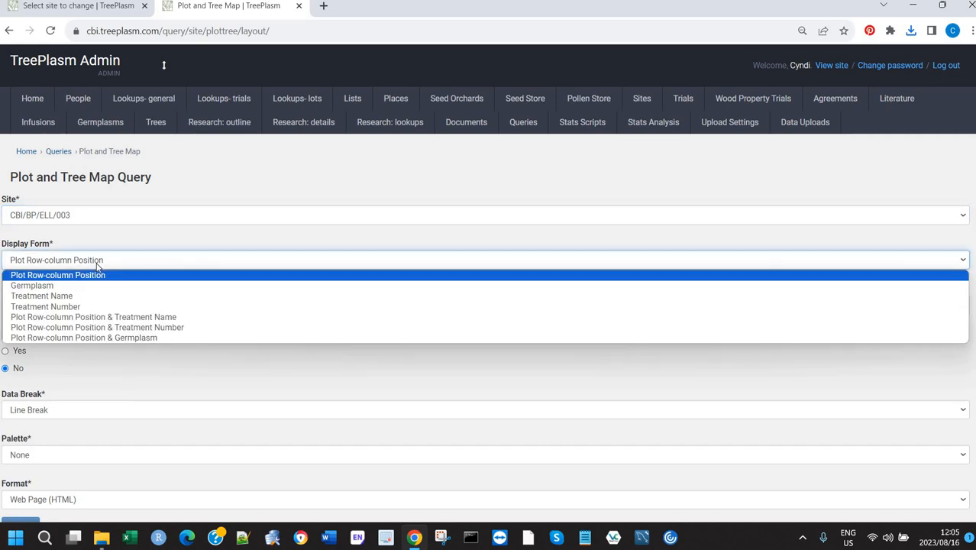
click(112, 319)
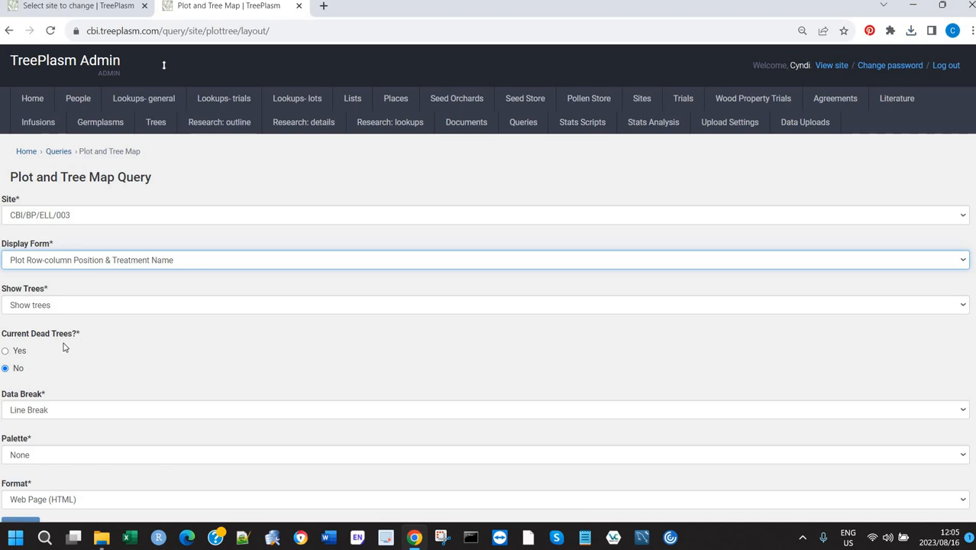
Set the plot and tree map's palette to Colour Blind and run the query as Excel Open XML File (XLSX).
scroll(65, 344, down, 1)
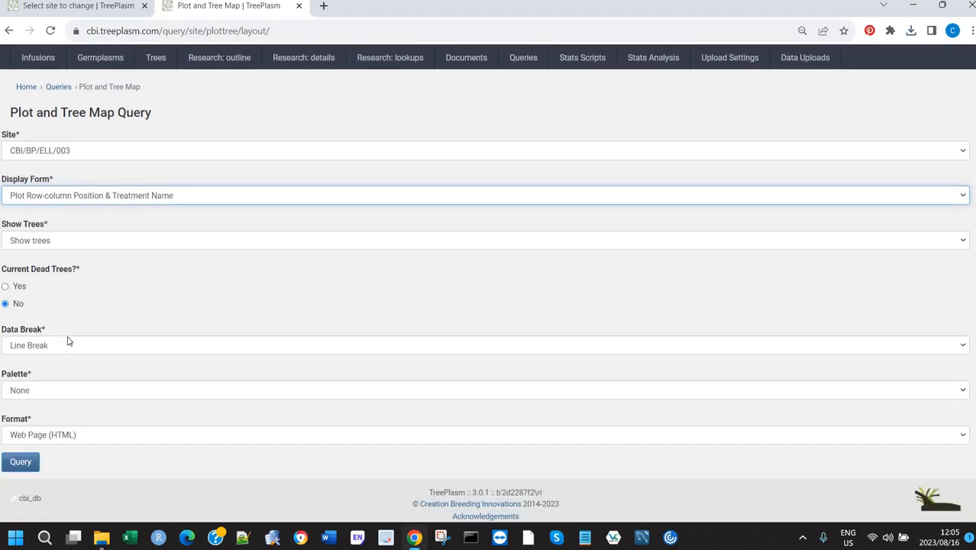
click(35, 387)
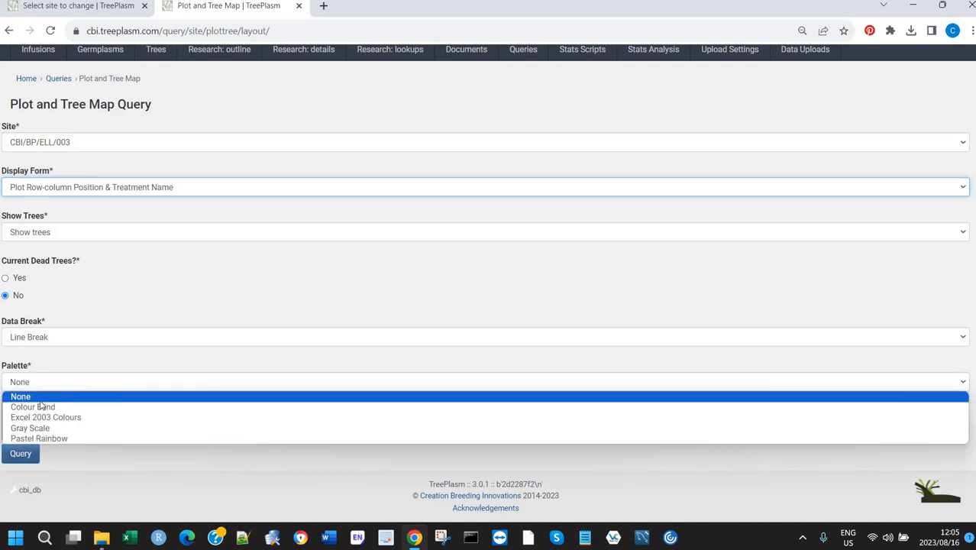
click(42, 409)
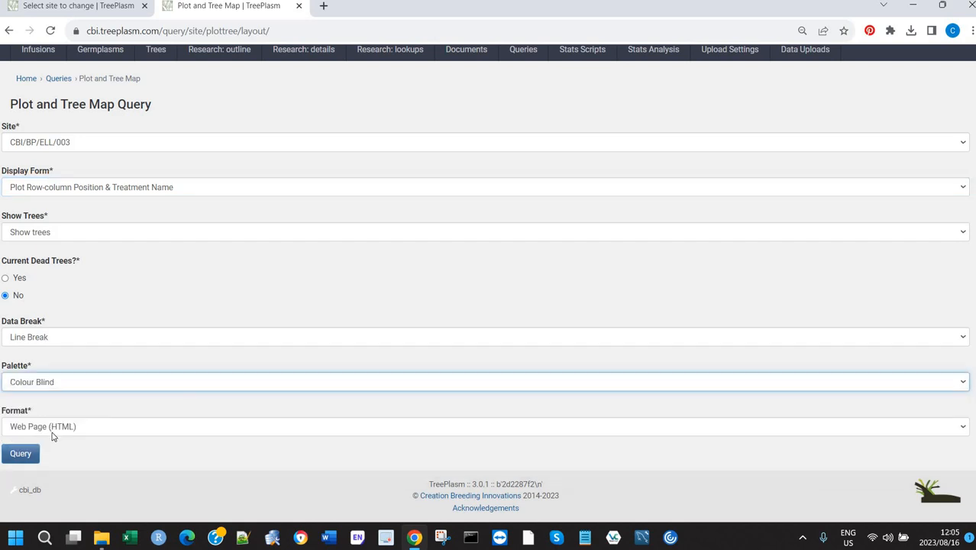
click(53, 434)
click(67, 463)
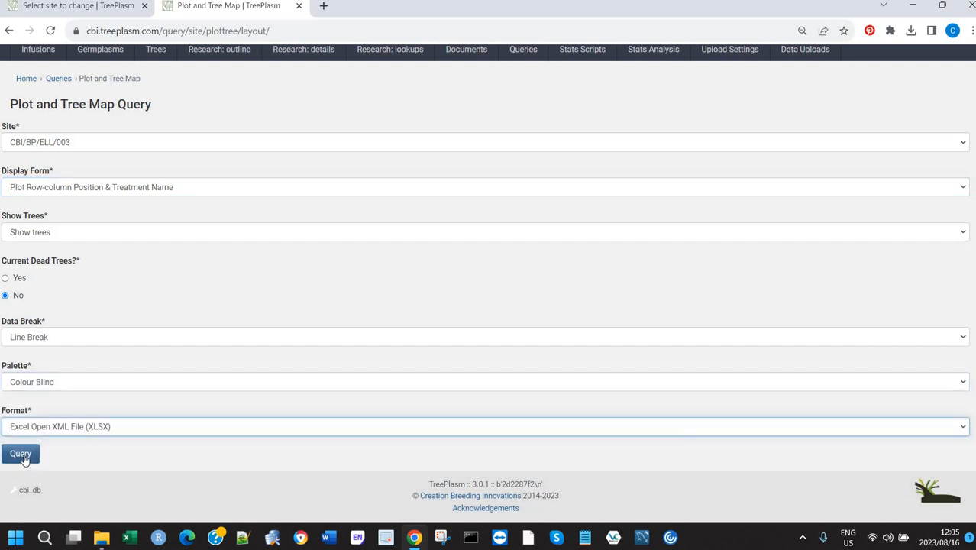
click(21, 454)
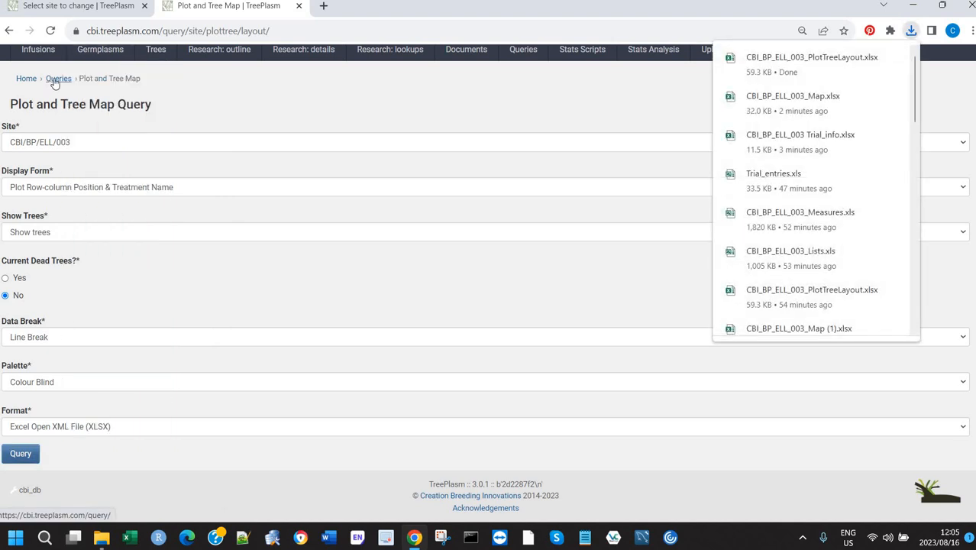
Start a Plot Details List query for site CBI/BP/ELL/003.
click(55, 80)
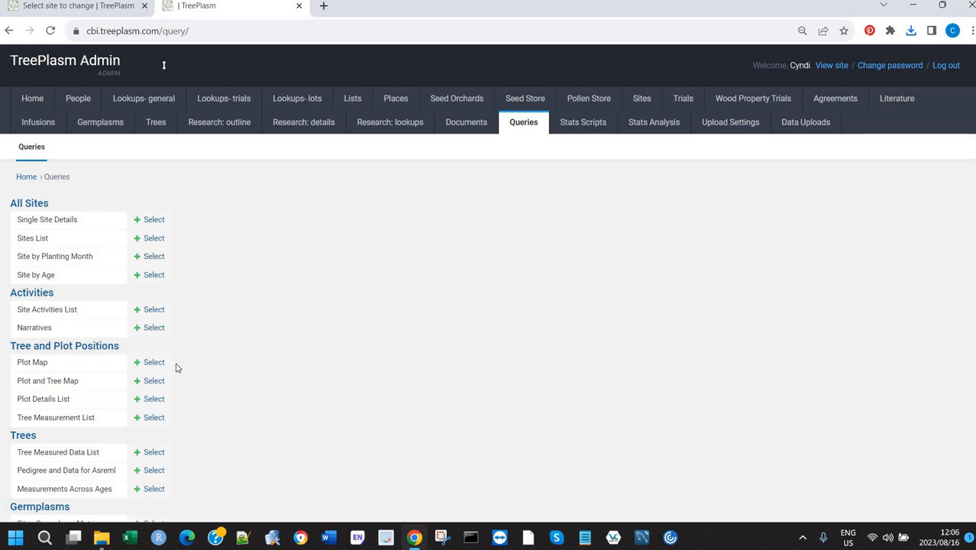
click(152, 403)
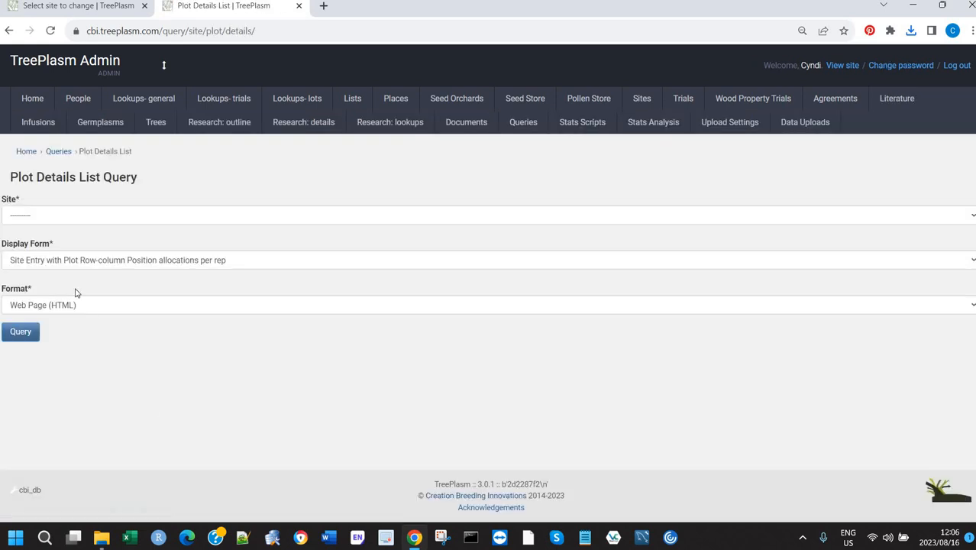
click(29, 217)
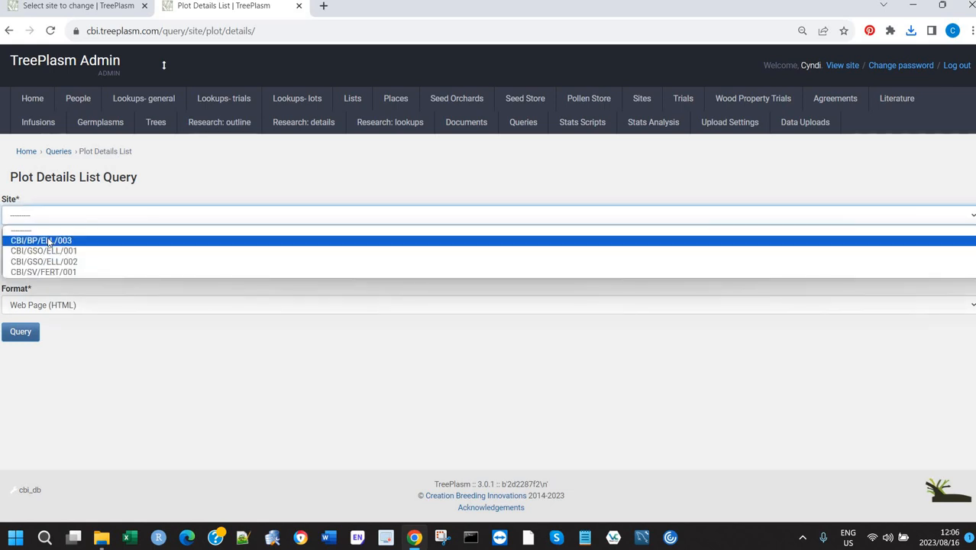
click(48, 241)
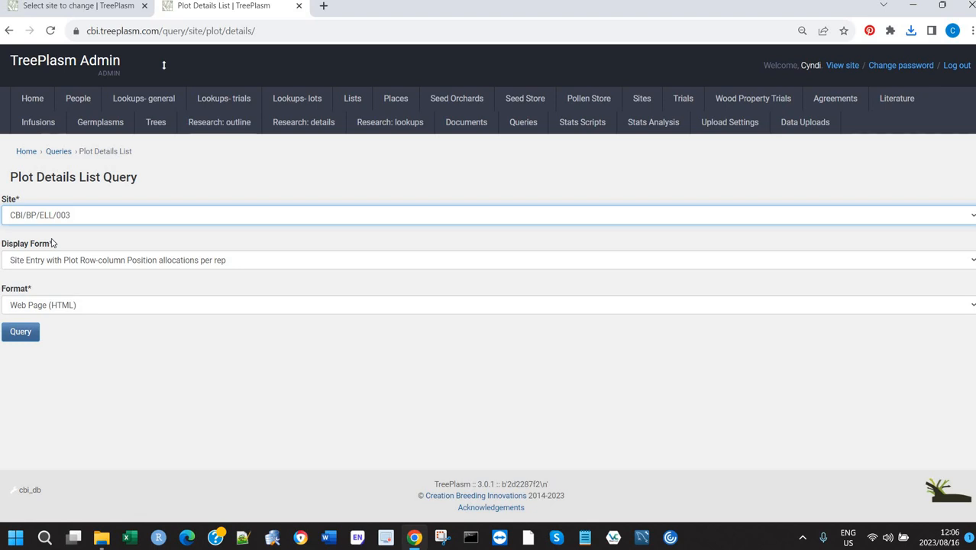
Set the display form to All the above (Excel output only) and run the plot details query as Excel File (XLS).
click(60, 260)
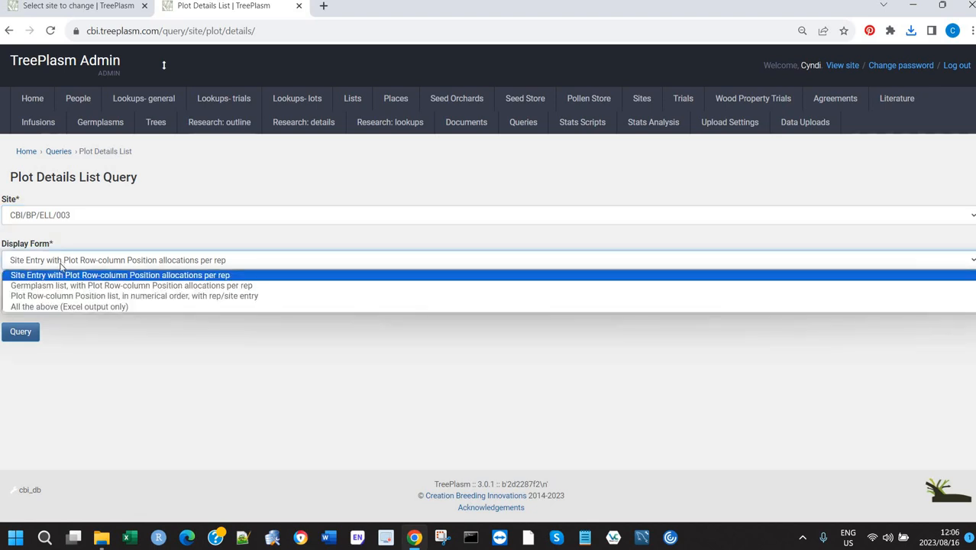
click(55, 306)
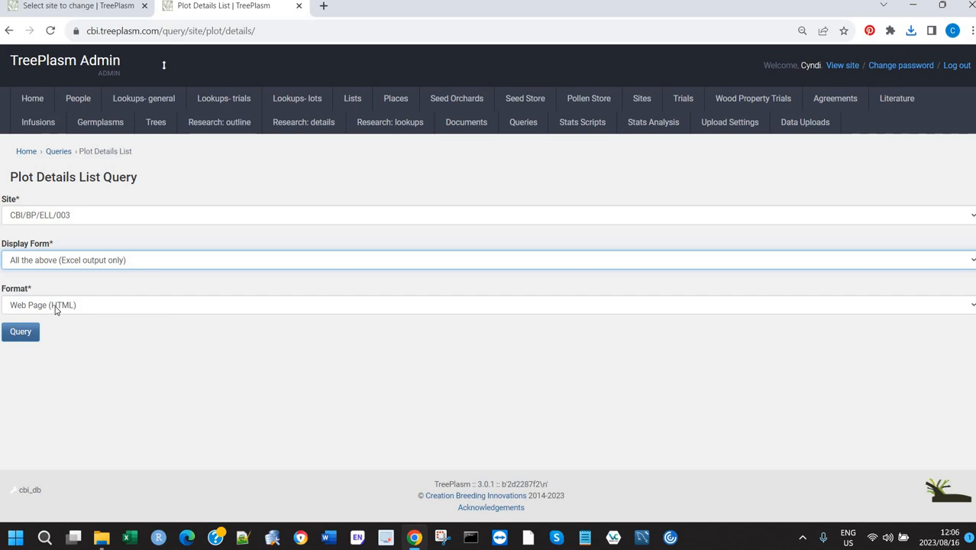
click(55, 307)
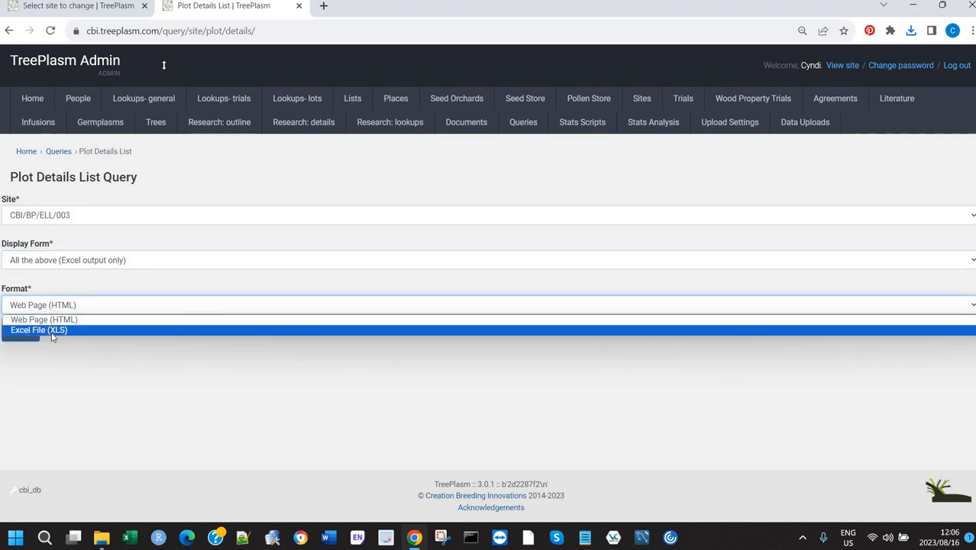
click(49, 330)
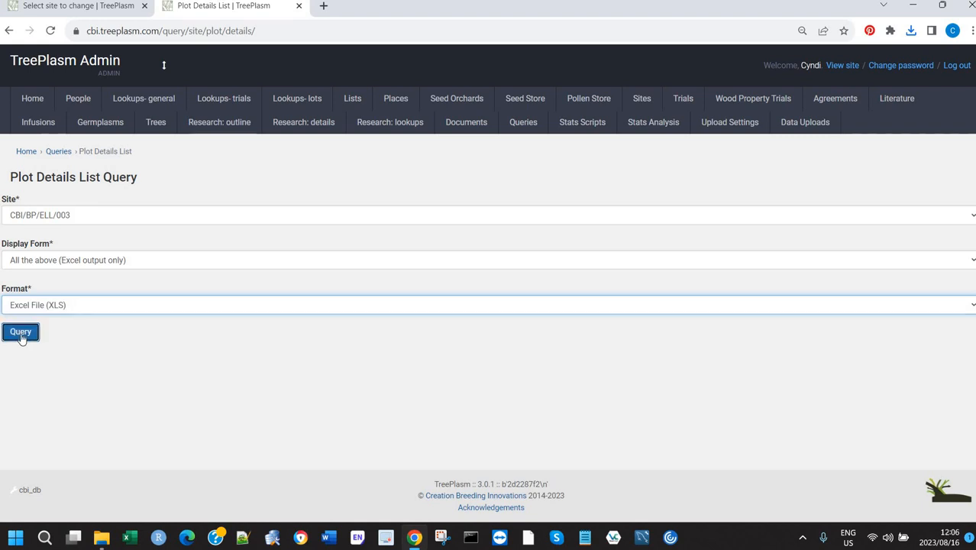
click(22, 339)
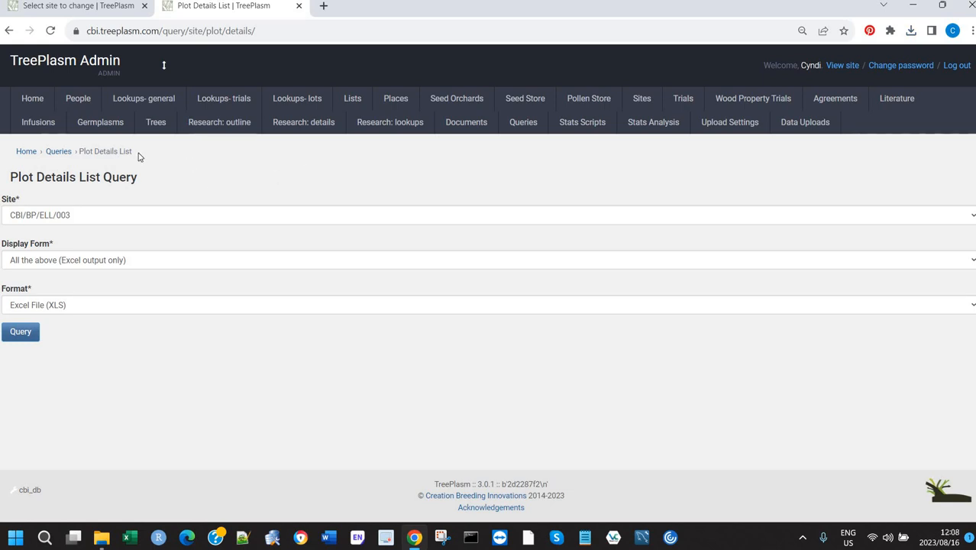
Start a Tree Measurement List query for site CBI/BP/ELL/003.
click(59, 152)
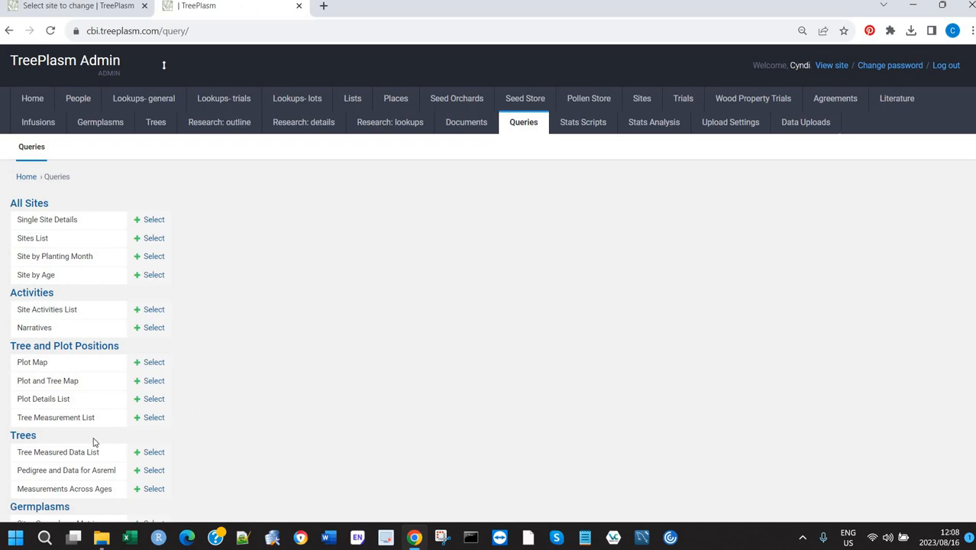
click(153, 418)
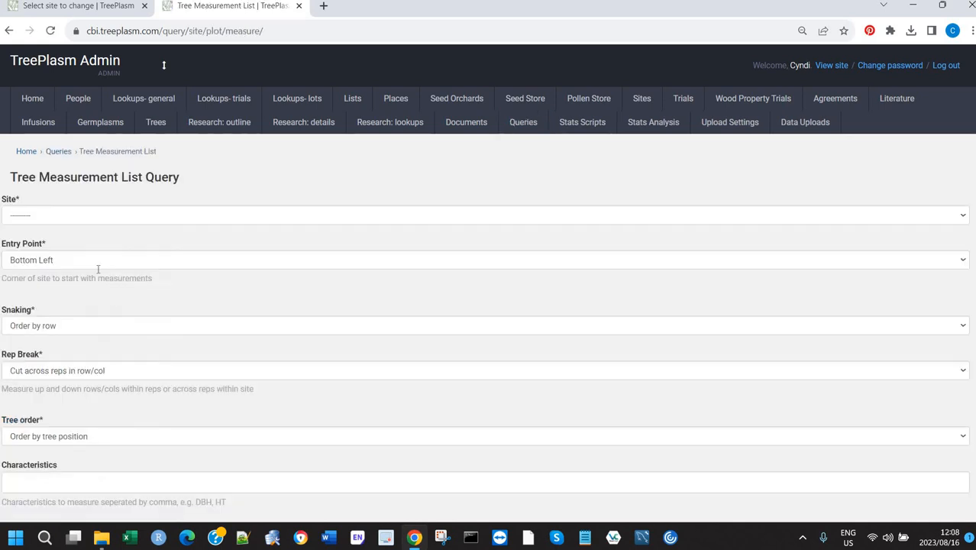
click(67, 219)
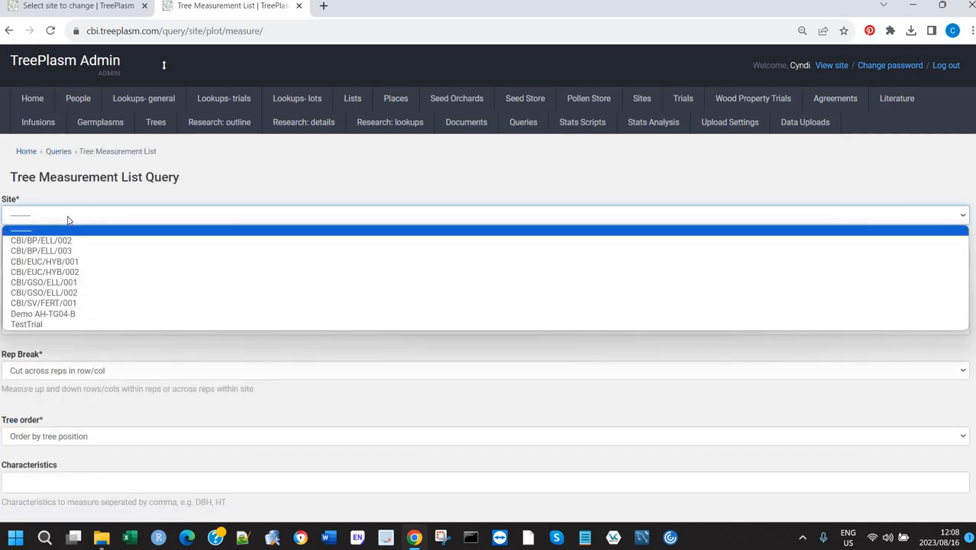
click(75, 251)
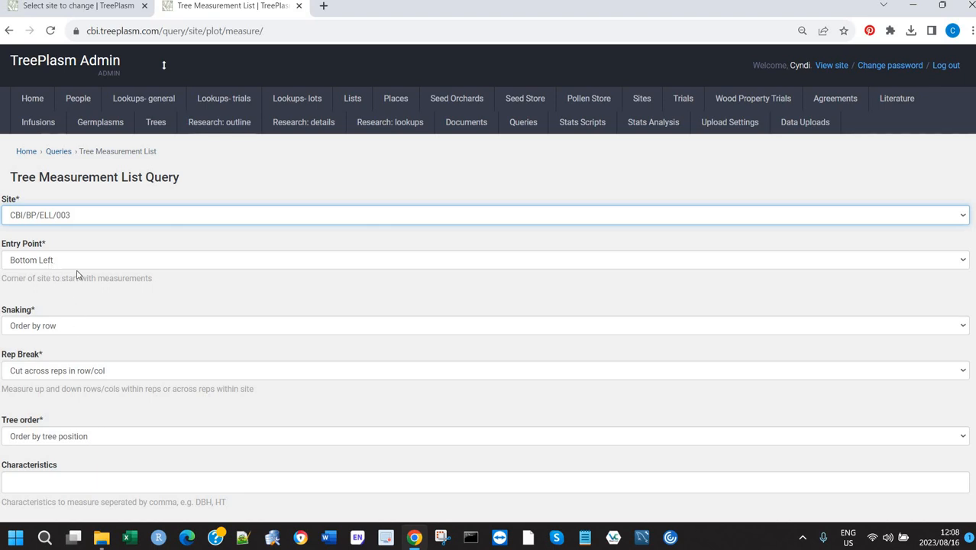
Choose Order by row for the measurement list's snaking and check the available Rep Break and Tree order options.
click(68, 326)
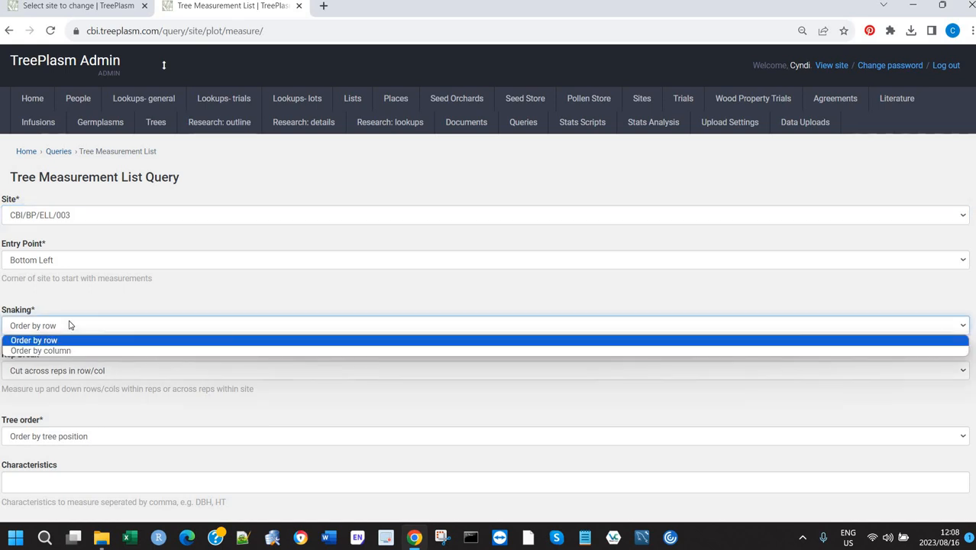
click(71, 340)
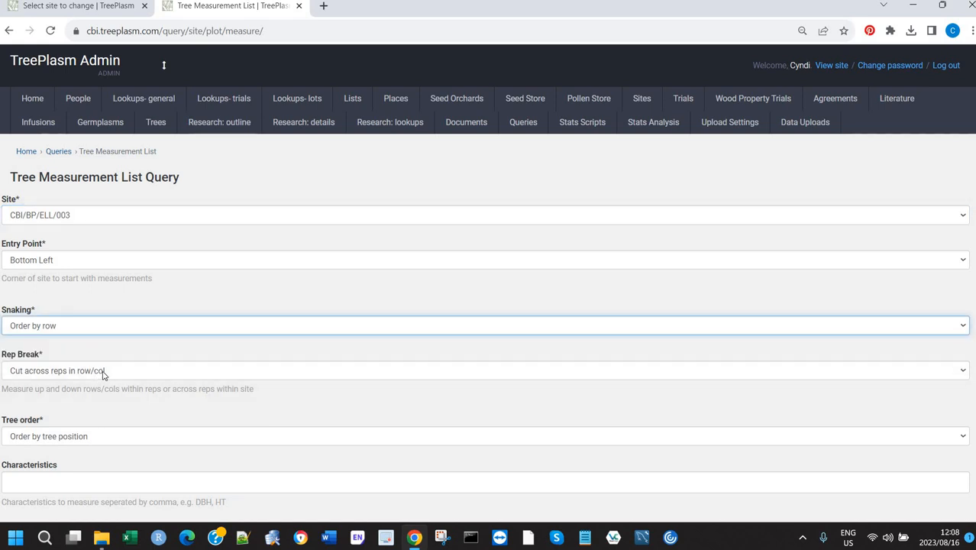
click(103, 372)
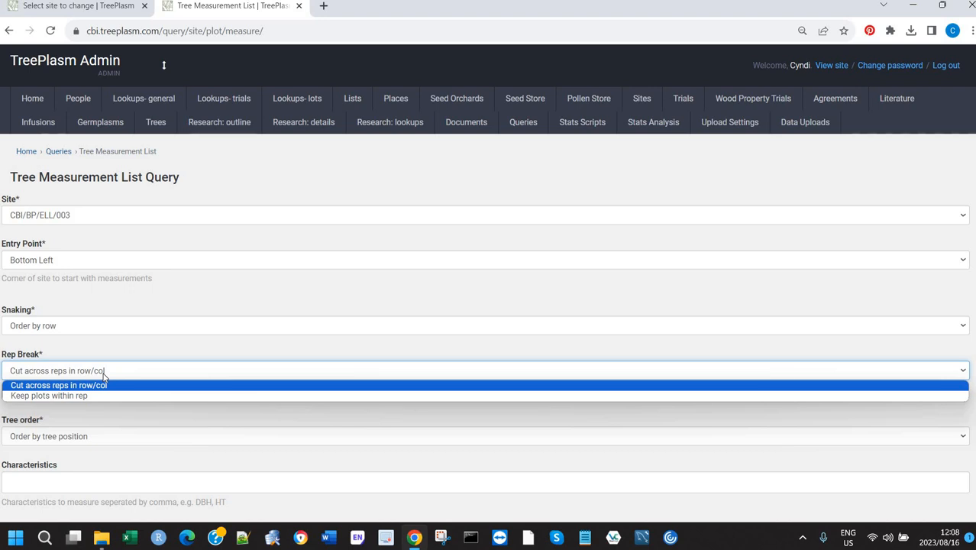
click(72, 420)
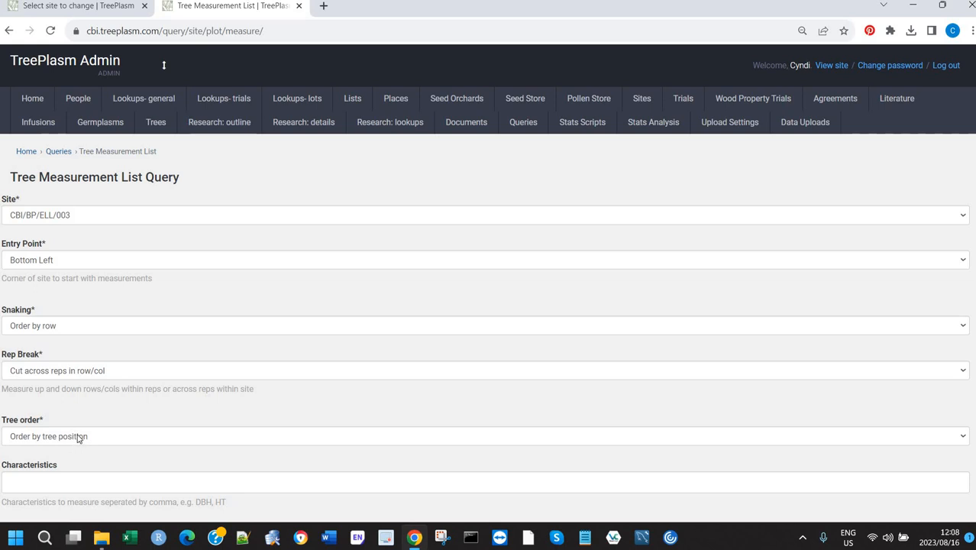
click(76, 436)
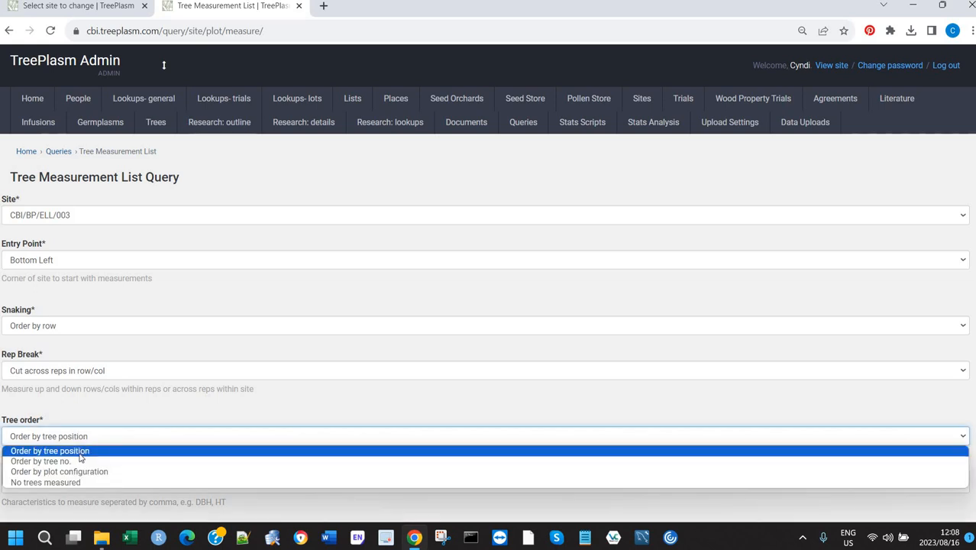
click(116, 416)
Enter Survival as the characteristic to measure and run the tree measurement query as Excel File (XLS).
scroll(118, 414, down, 2)
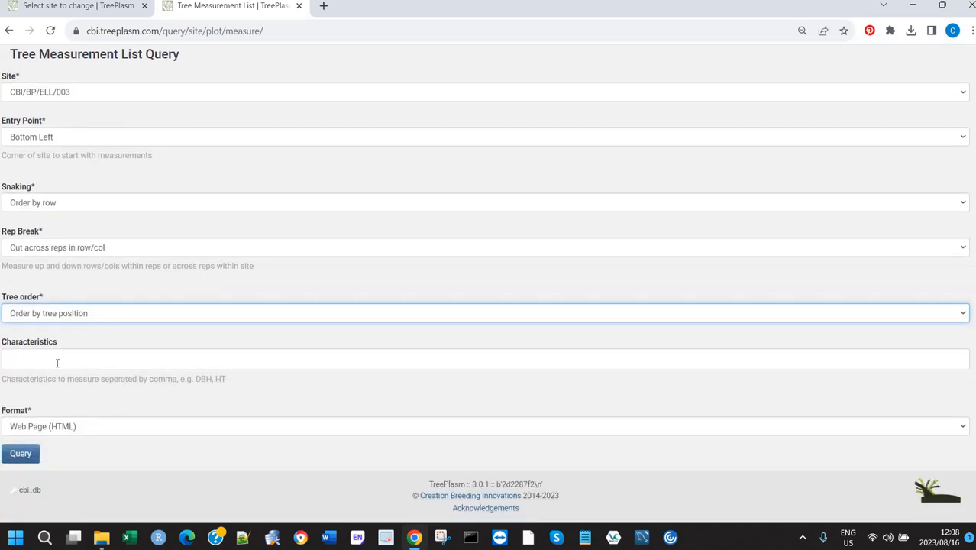
click(57, 358)
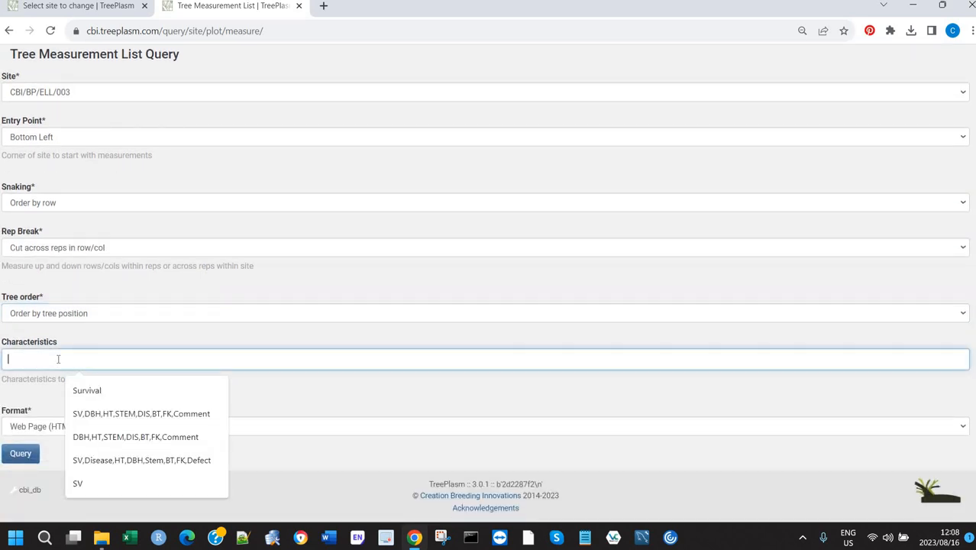
text(S)
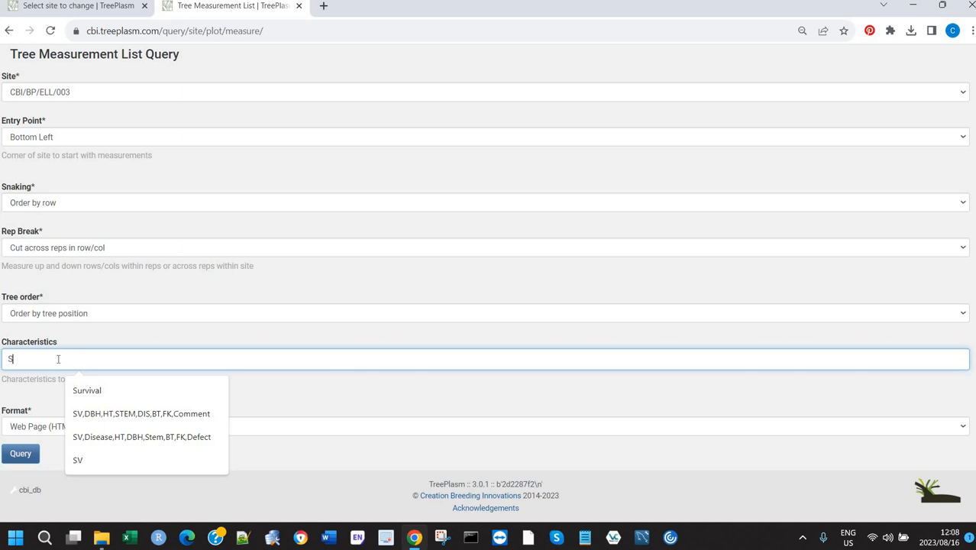
text(urvival)
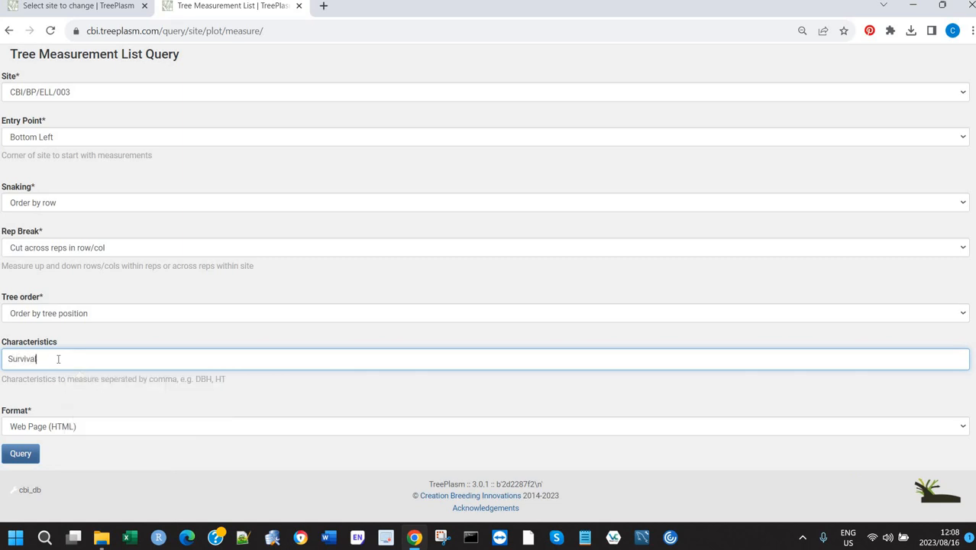
click(74, 432)
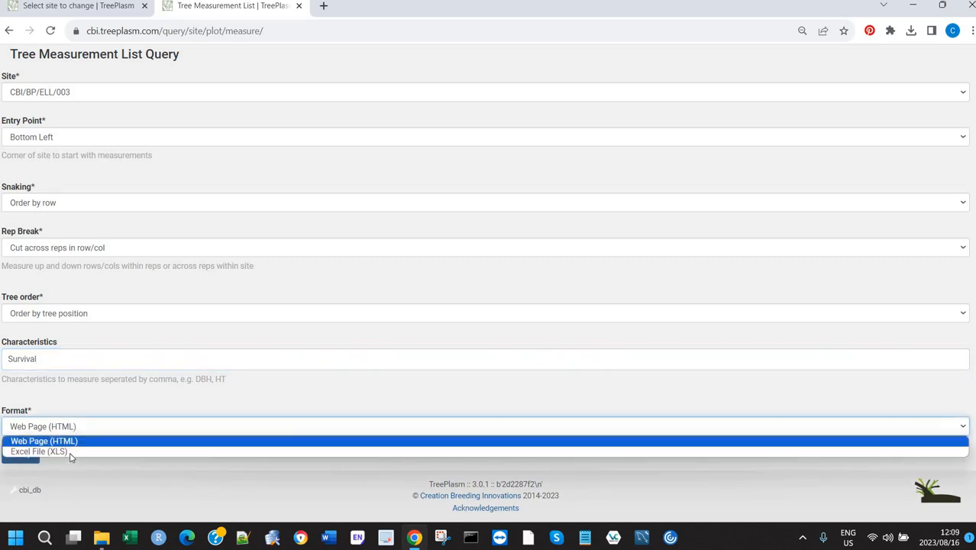
click(61, 455)
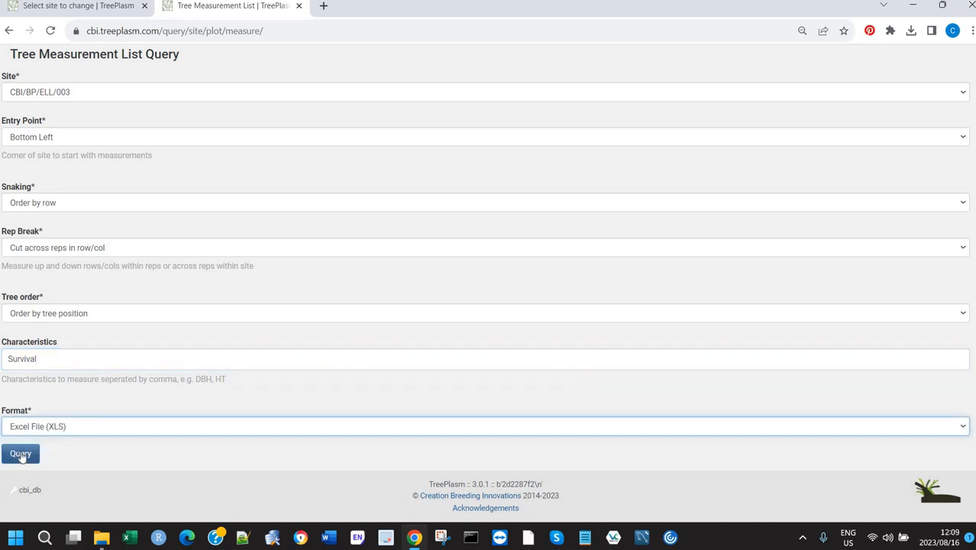
click(21, 454)
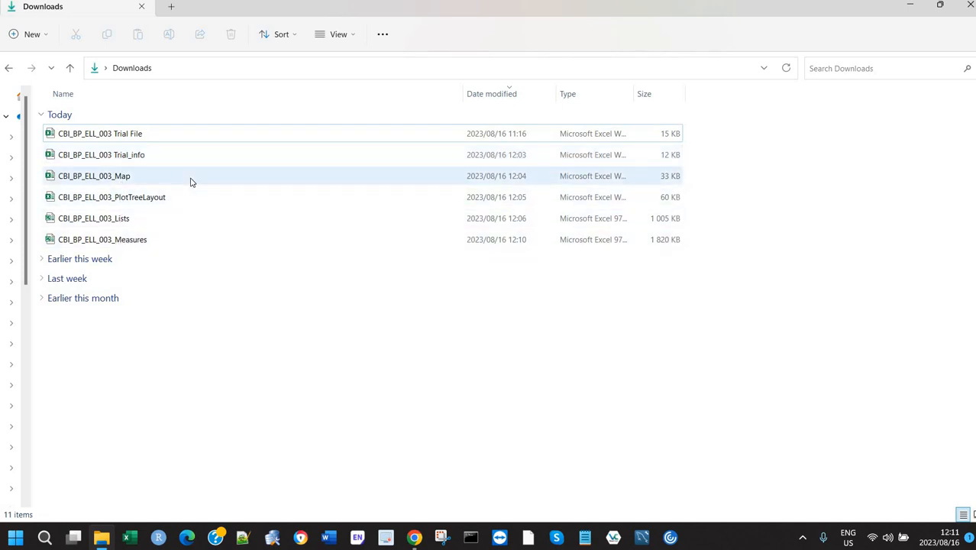
Open the CBI_BP_ELL_003 Trial File workbook from Downloads in Excel, maximized, and read through its Single Site Details sheet.
double_click(133, 135)
double_click(133, 134)
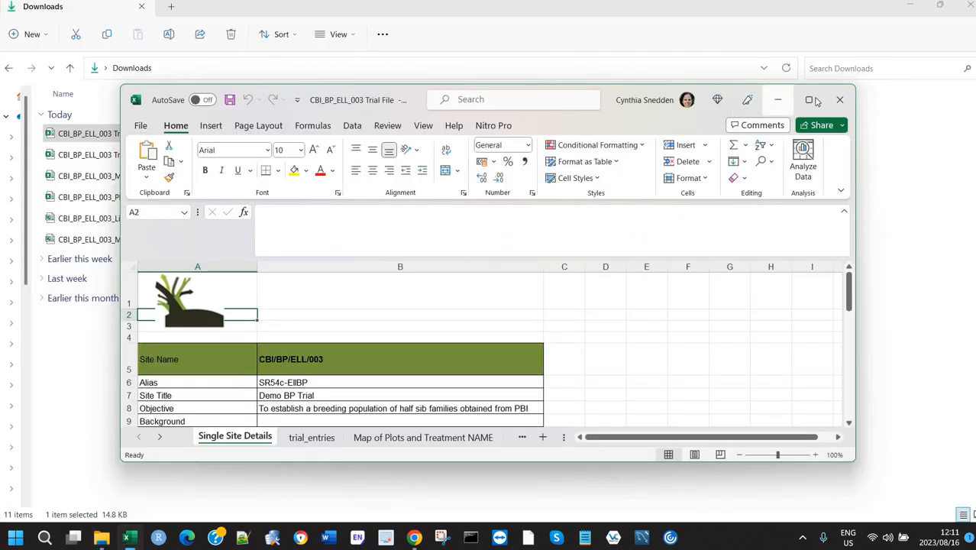
click(808, 101)
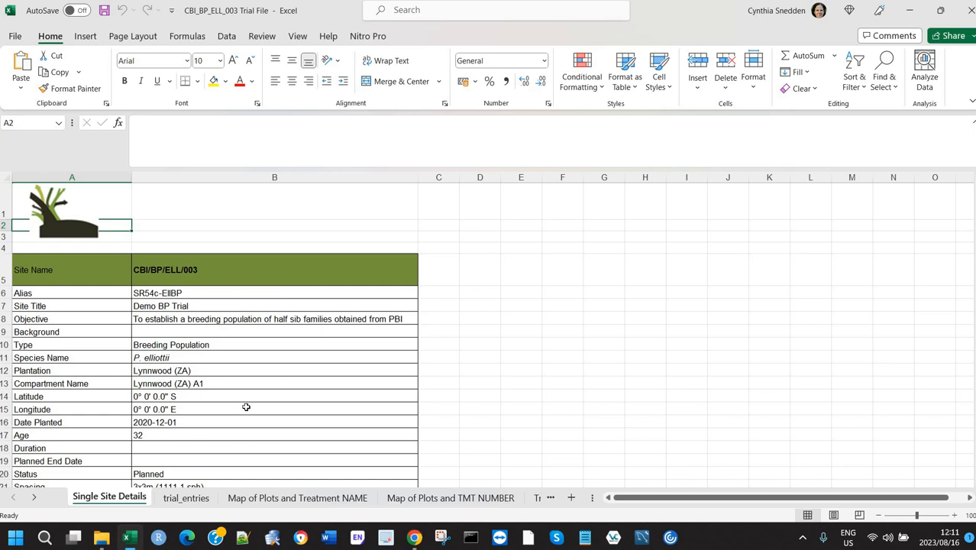
scroll(246, 407, down, 1)
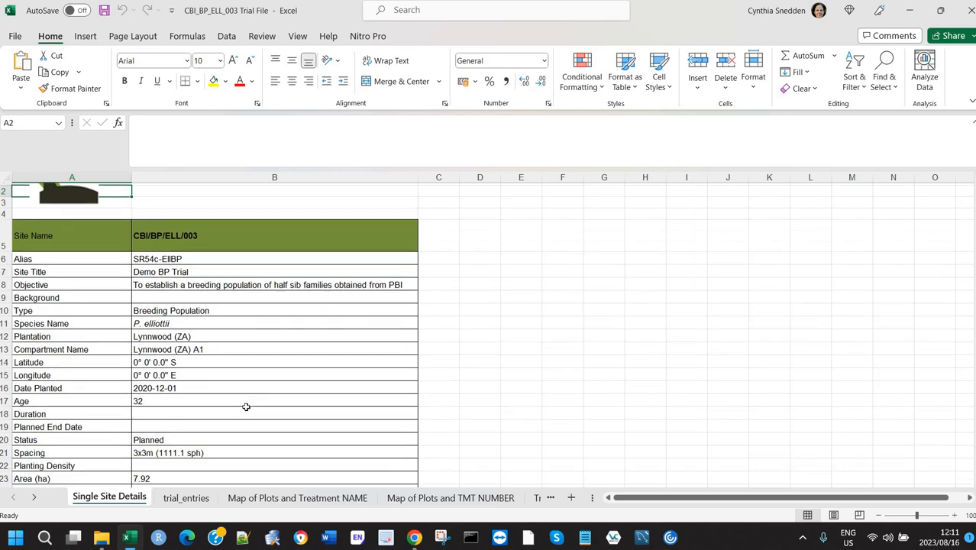
scroll(246, 407, down, 2)
scroll(246, 406, up, 2)
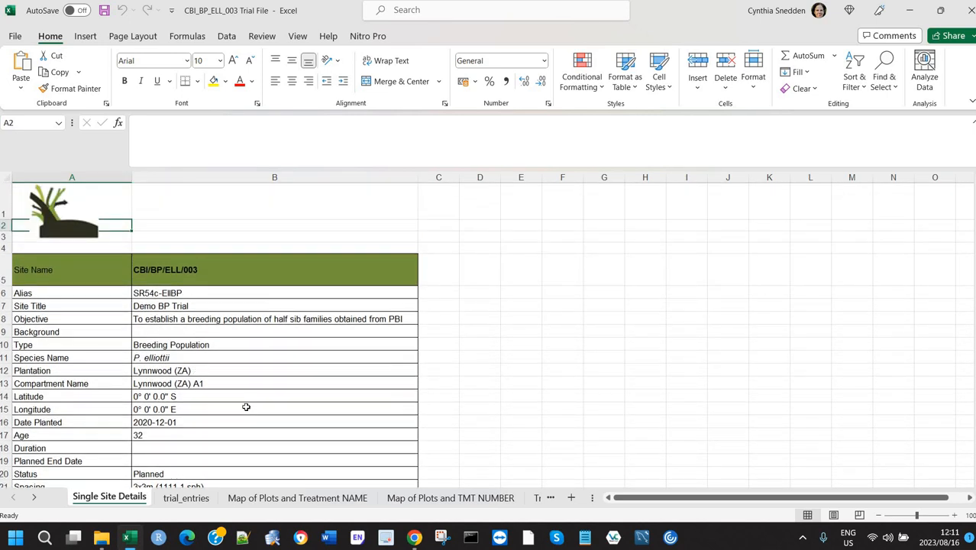
scroll(246, 407, down, 5)
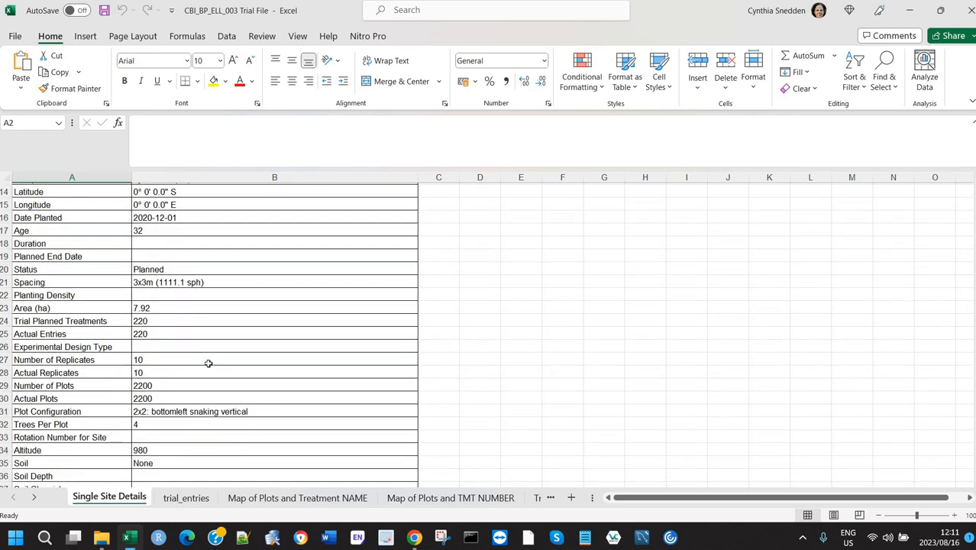
Examine the plot layouts on the Map of Plots and Treatment NAME and Map of Plots and TMT NUMBER sheets.
click(271, 498)
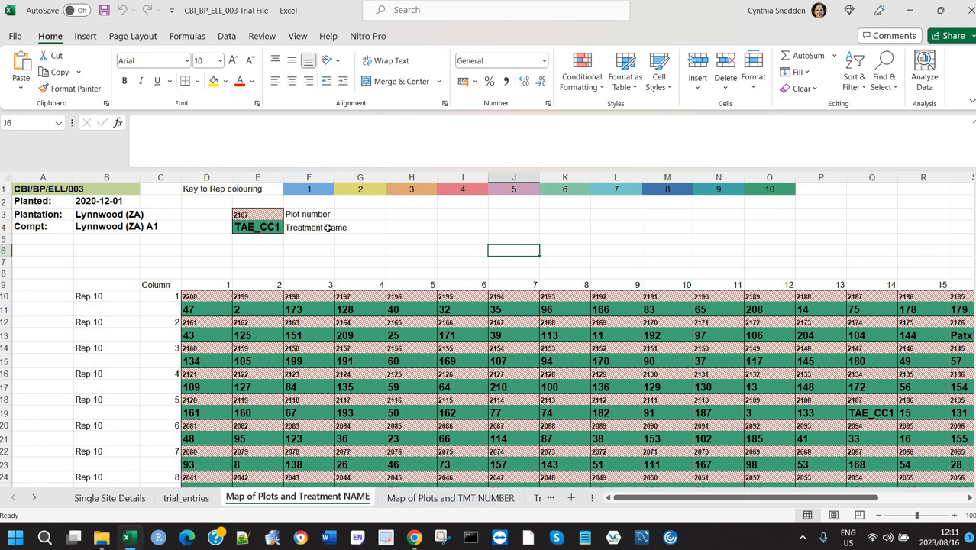
scroll(309, 334, down, 14)
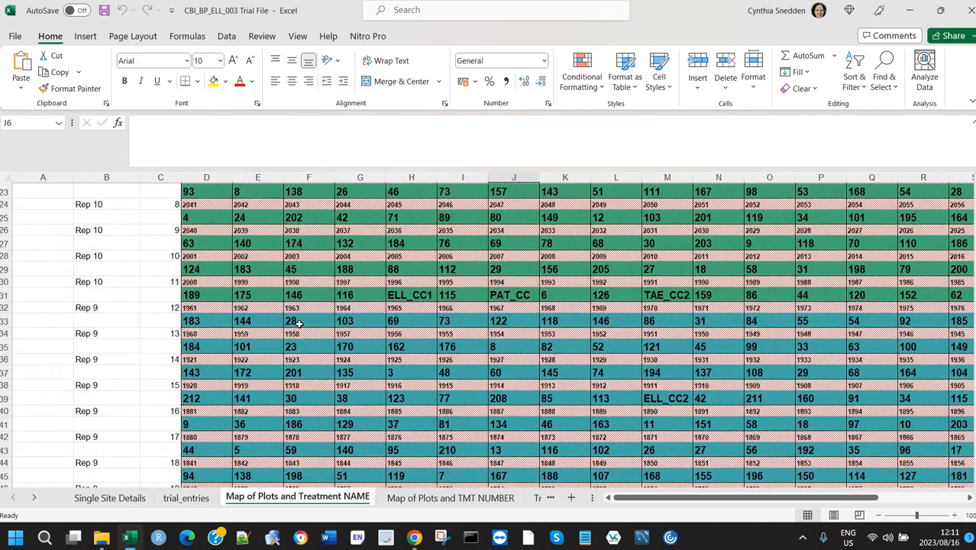
scroll(298, 325, down, 12)
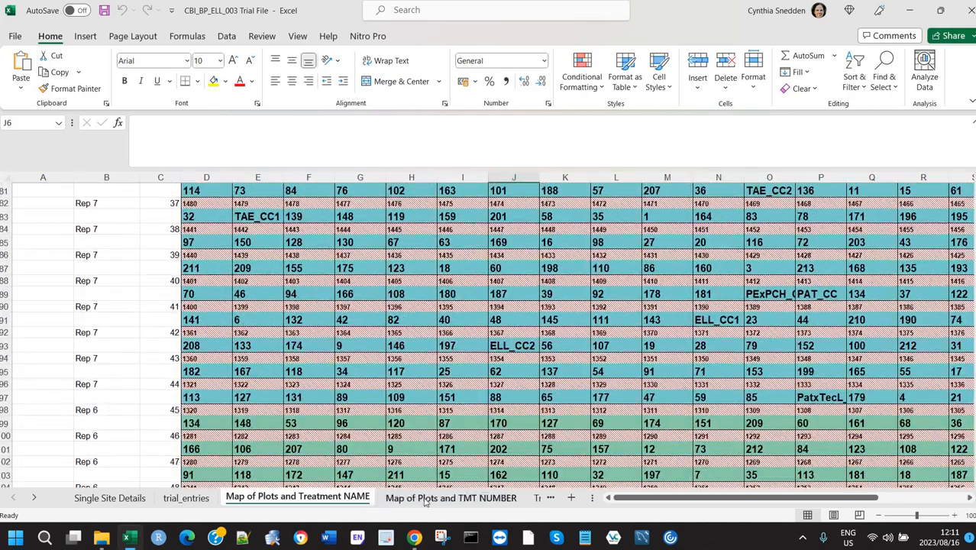
click(427, 498)
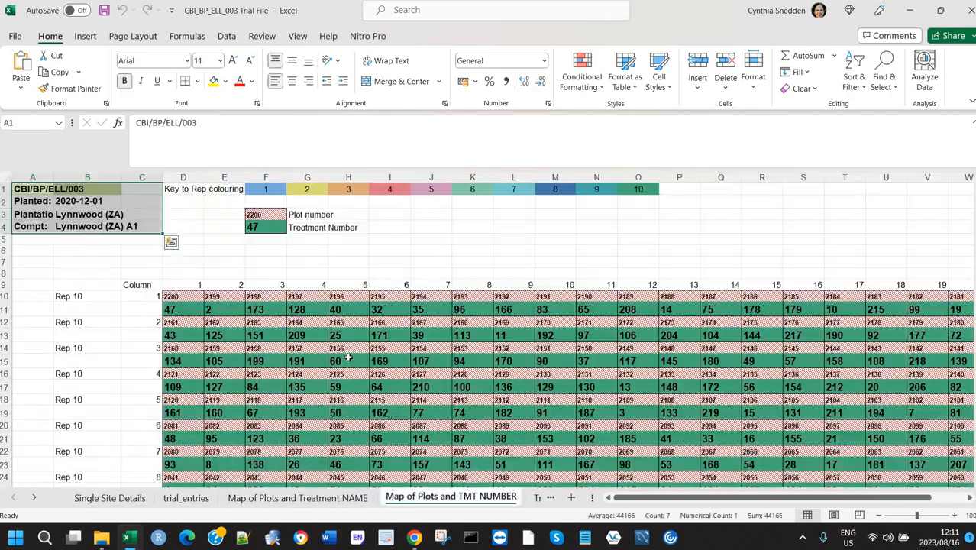
click(247, 259)
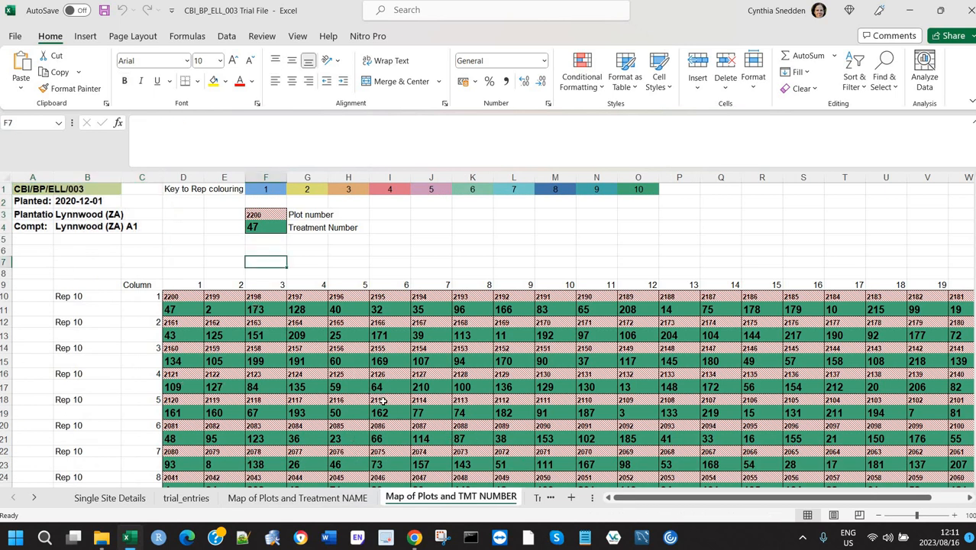
Compare the Map of Plots and TMT NUMBER sheet with the Tree-Plot-Treatment Map sheet, highlighting the four tree cells of plot 2200.
scroll(382, 401, down, 2)
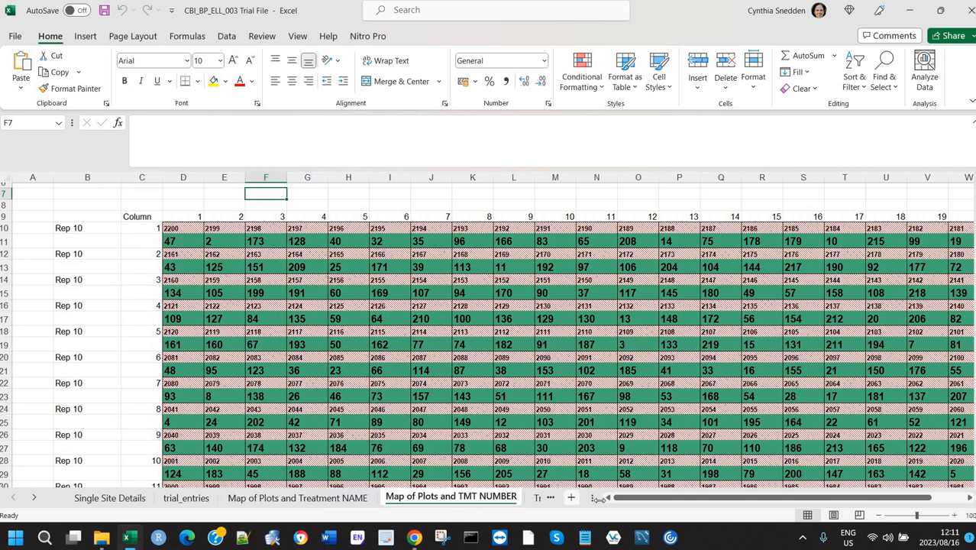
drag(593, 497, 820, 497)
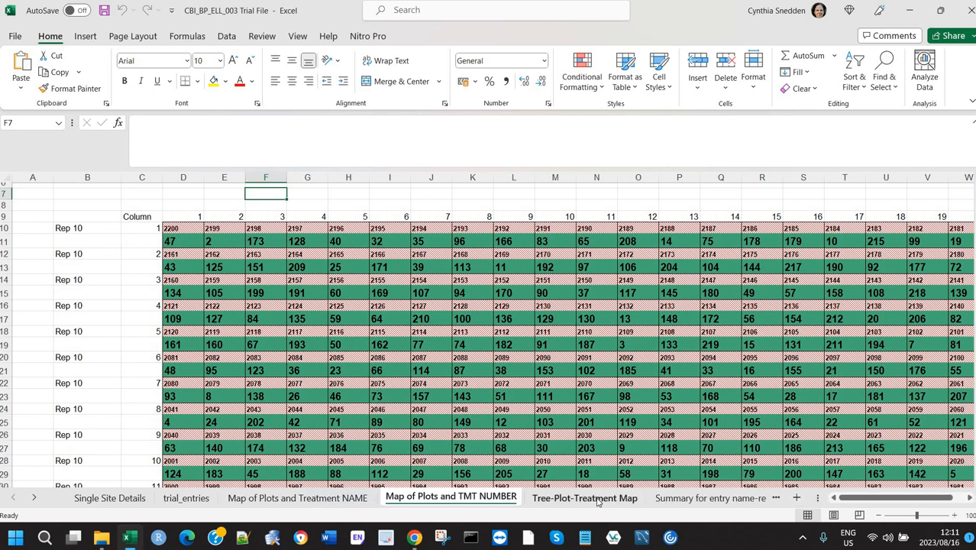
click(599, 498)
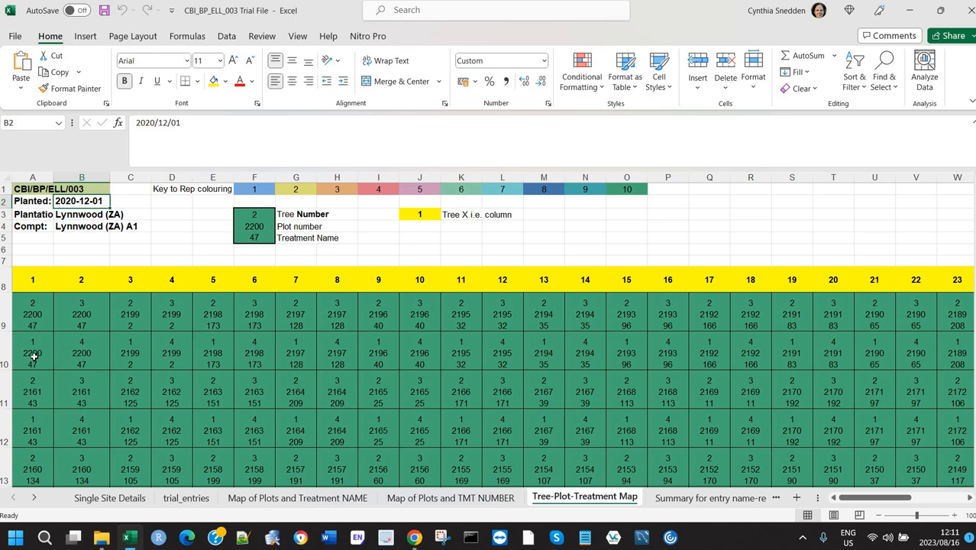
drag(34, 356, 90, 314)
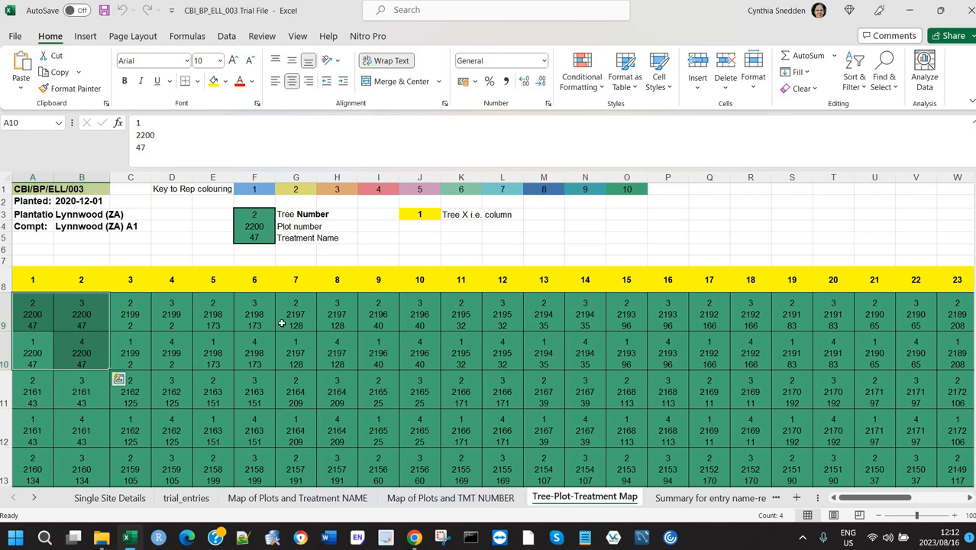
click(467, 498)
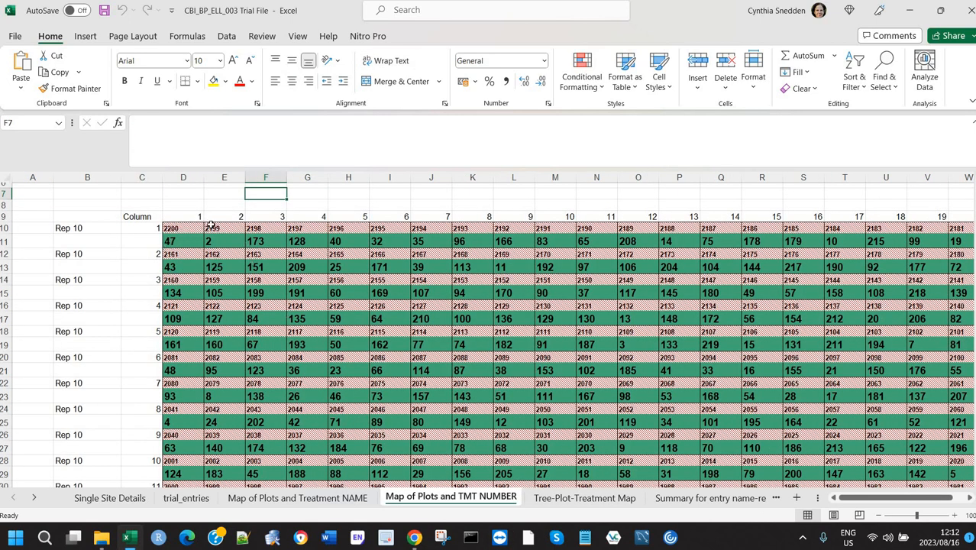
click(585, 498)
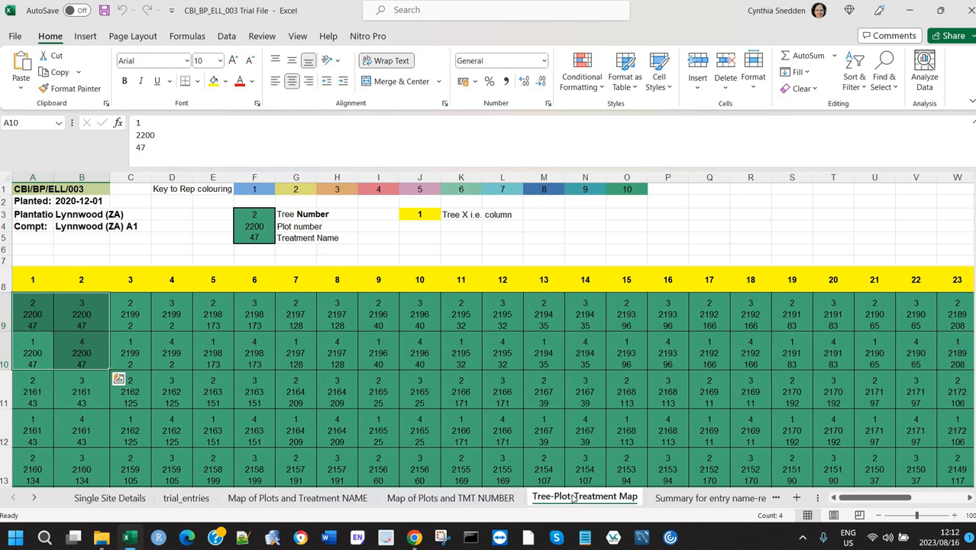
Open the CBI_BP_ELL_003_PlotTreeLayout workbook from the Downloads folder, enable editing and maximize its window.
key(alt+Tab)
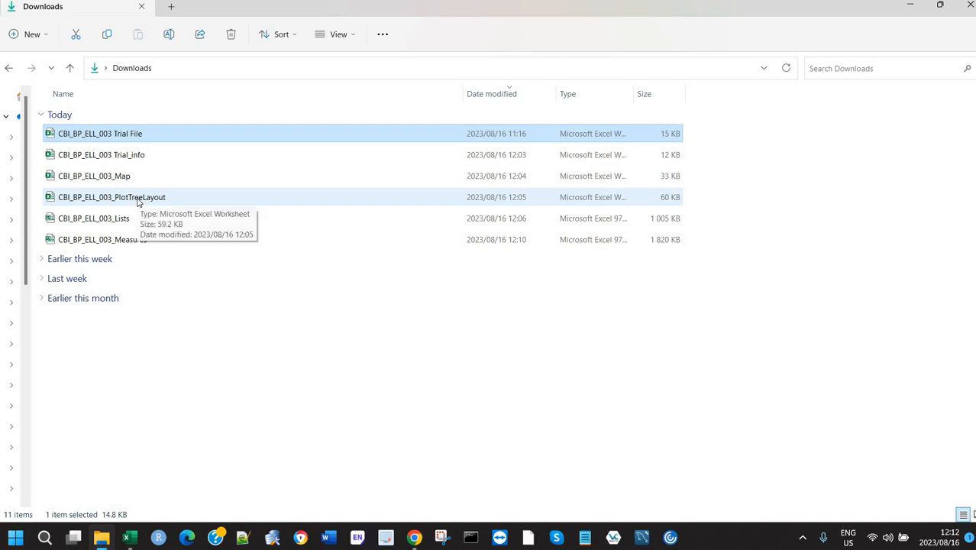
click(138, 199)
key(alt+Tab)
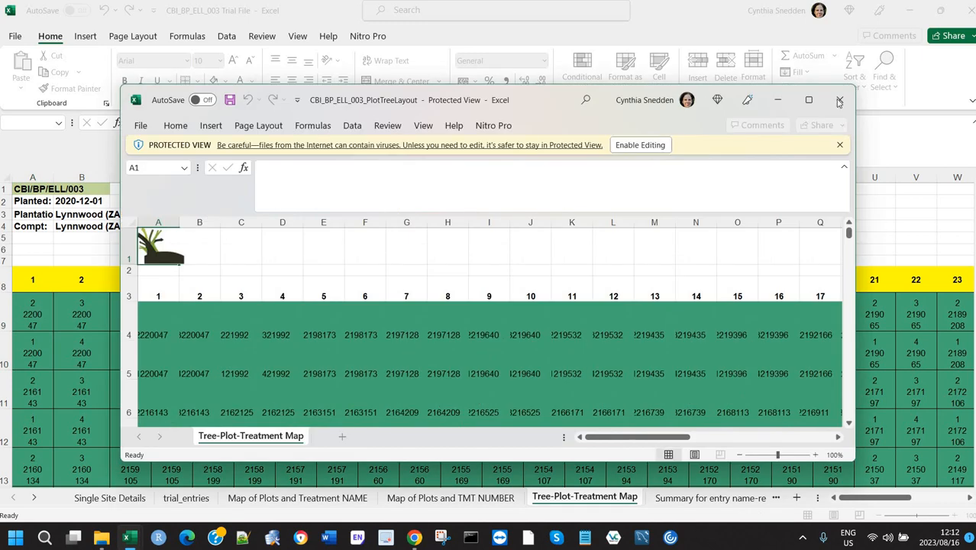
click(808, 100)
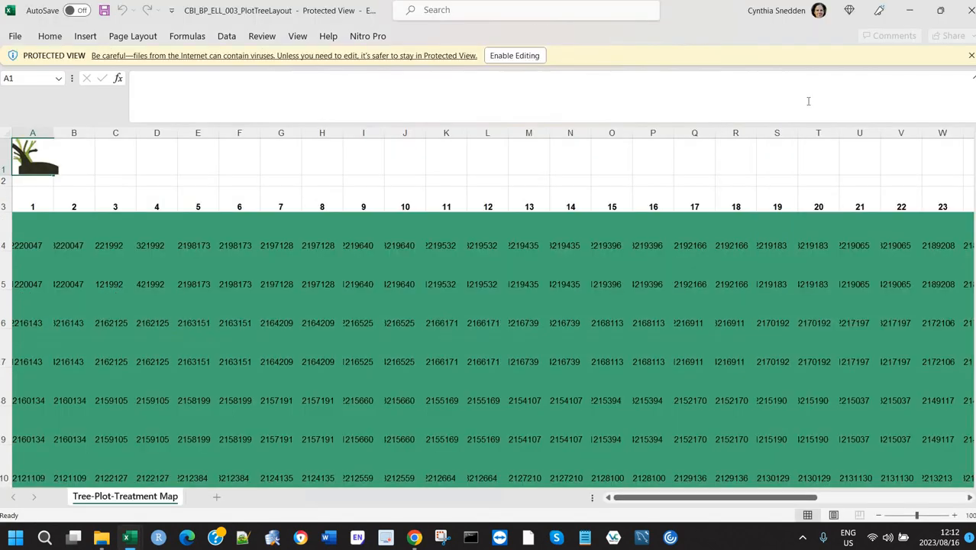
click(516, 58)
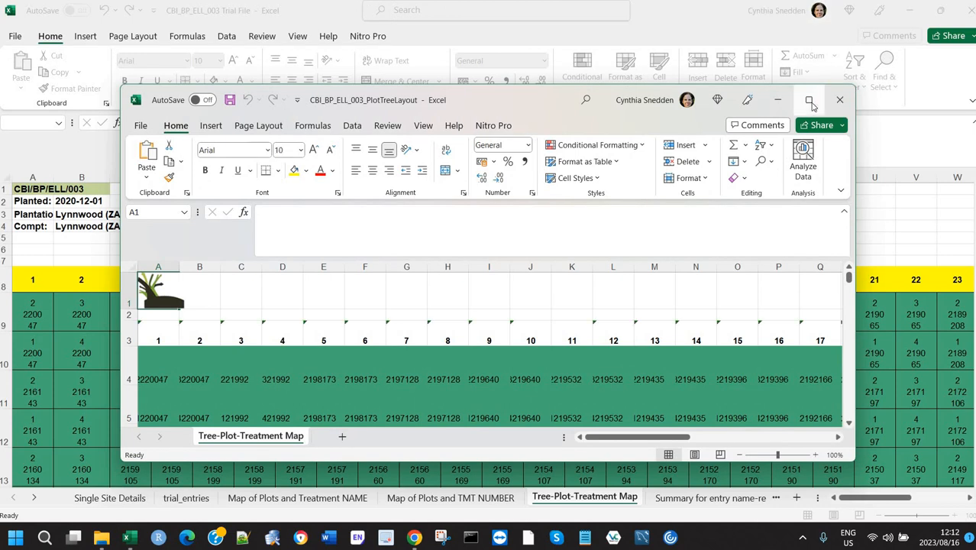
click(808, 100)
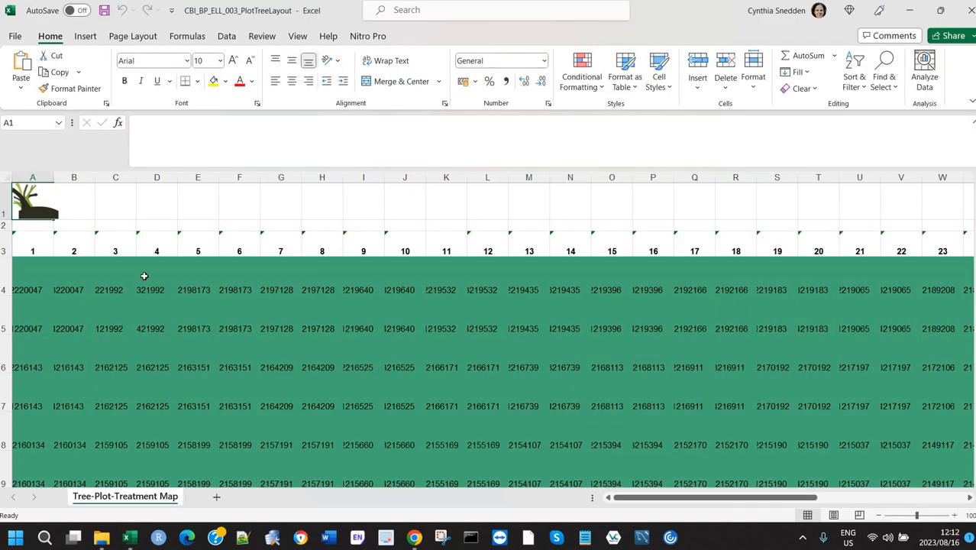
Apply Wrap Text to the whole Tree-Plot-Treatment Map sheet and check the four tree cells of plot 2197.
click(6, 176)
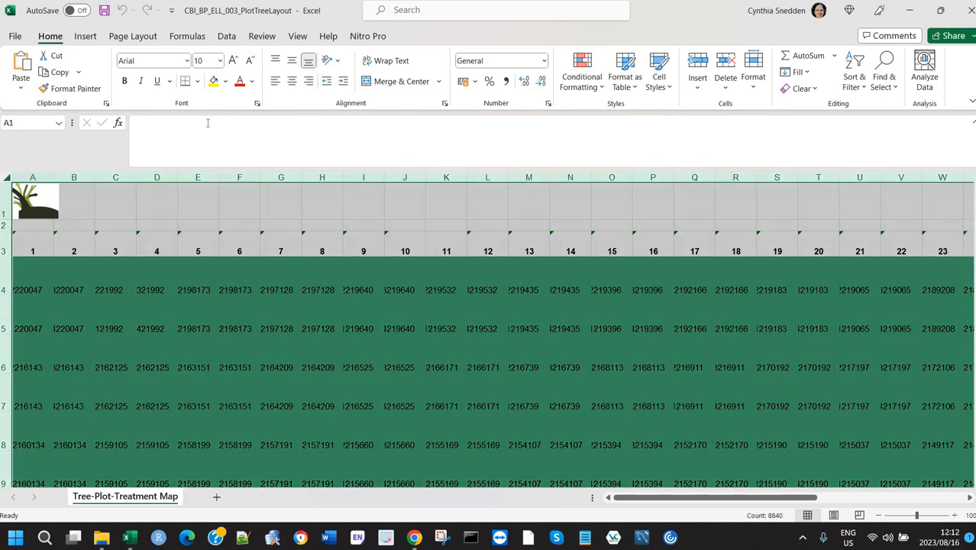
click(390, 61)
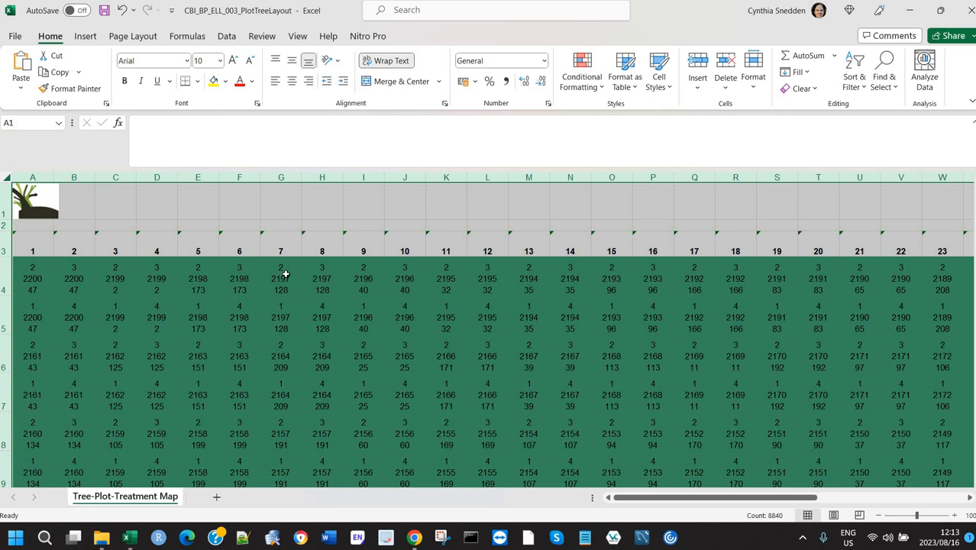
click(289, 277)
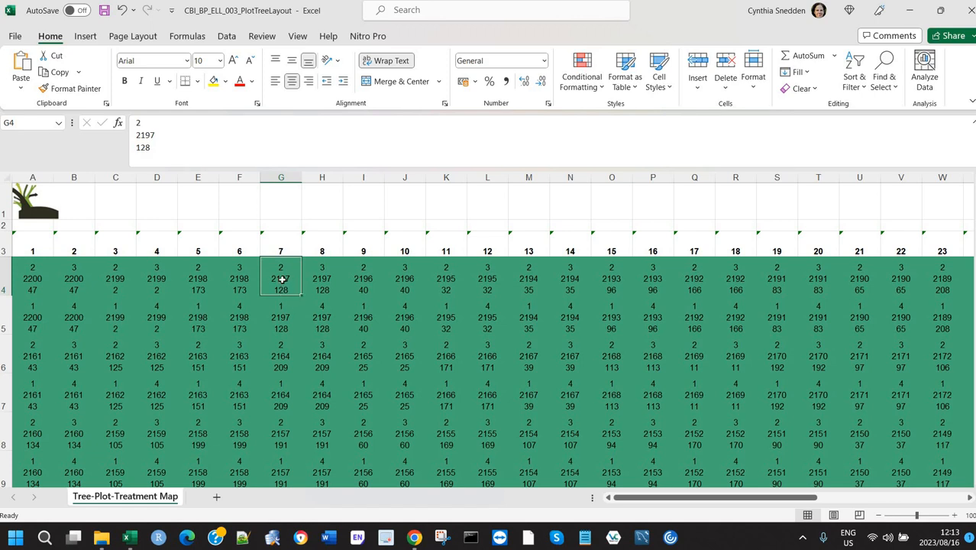
drag(323, 284, 283, 313)
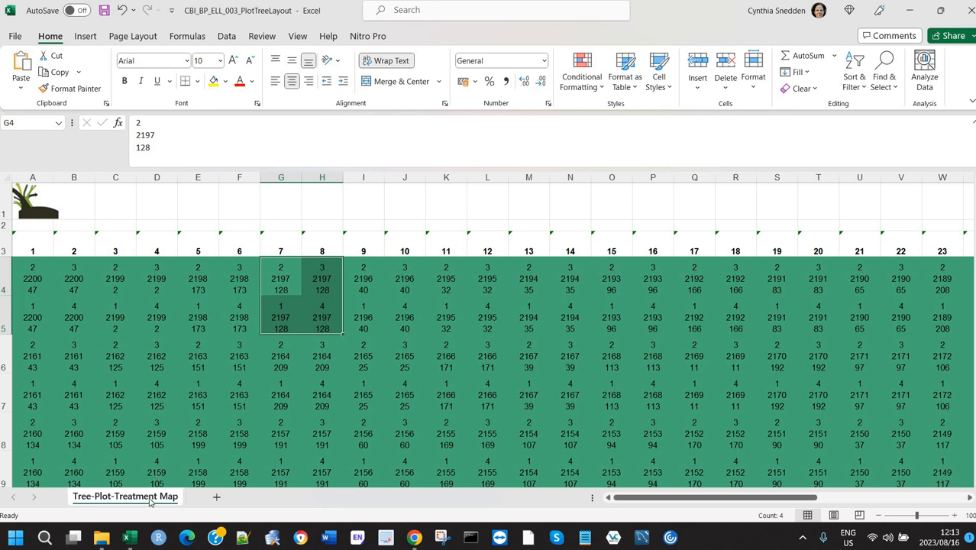
Try moving the Tree-Plot-Treatment Map sheet to CBI_BP_ELL_003 Trial File.xlsx, then cancel the move.
right_click(150, 500)
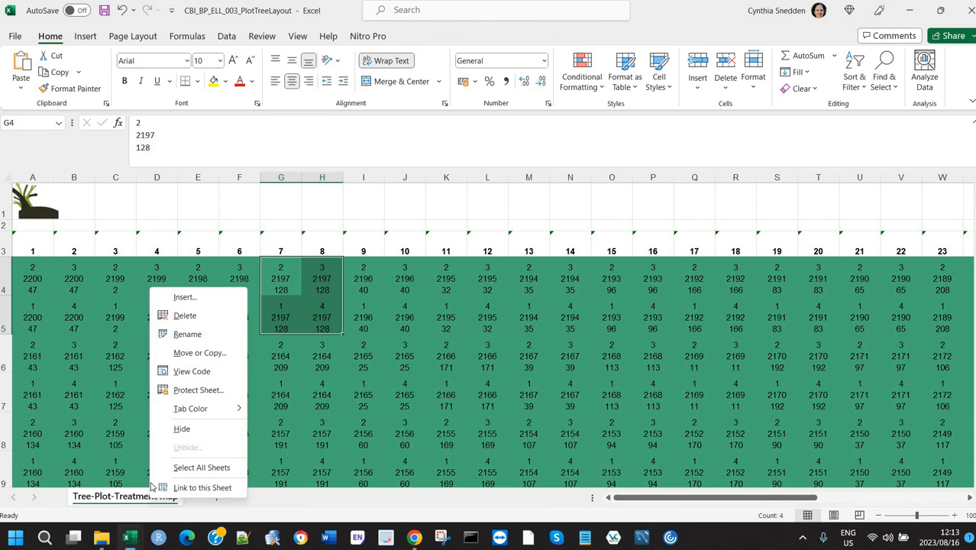
click(200, 353)
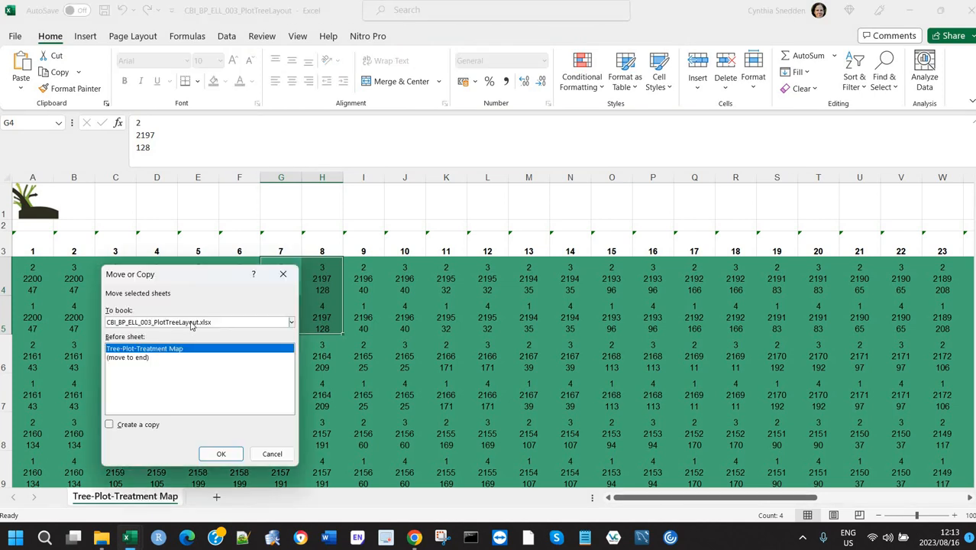
click(191, 324)
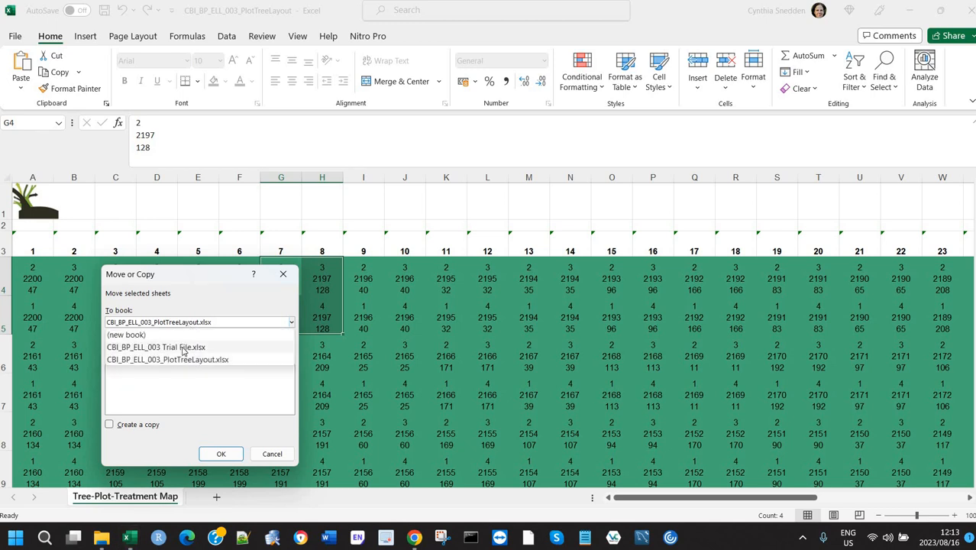
click(183, 348)
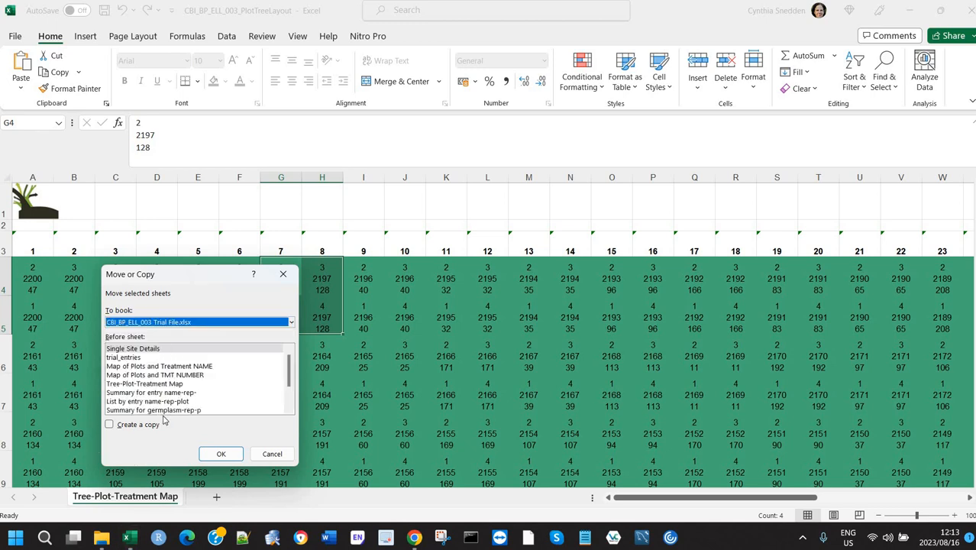
click(269, 456)
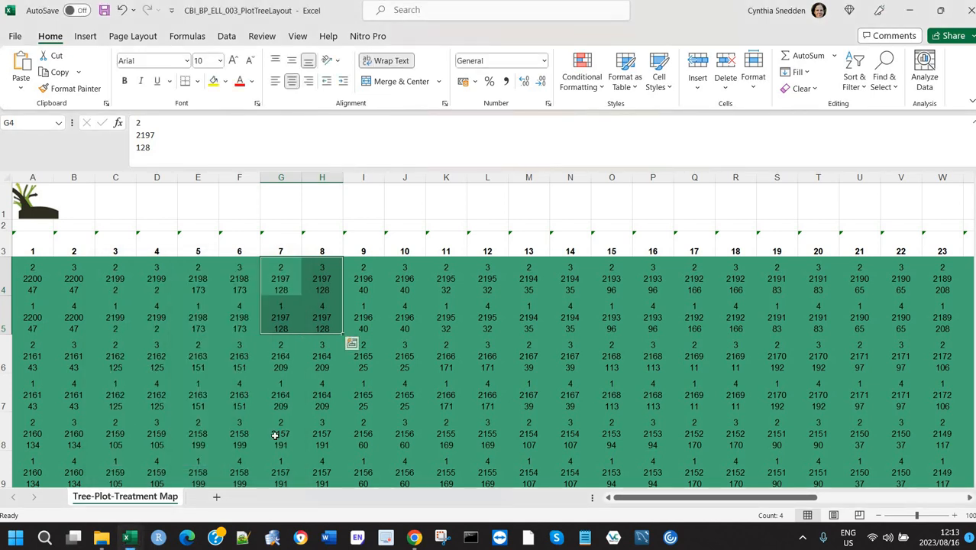
Return to the CBI_BP_ELL_003 Trial File workbook and widen column A of the Summary for entry name sheet to fit the Treatment Name heading.
key(alt+Tab)
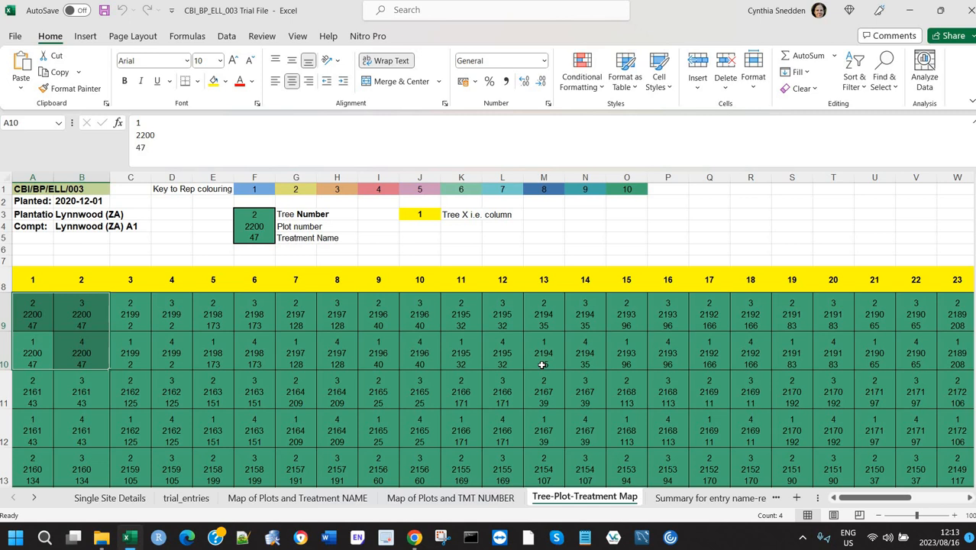
click(716, 498)
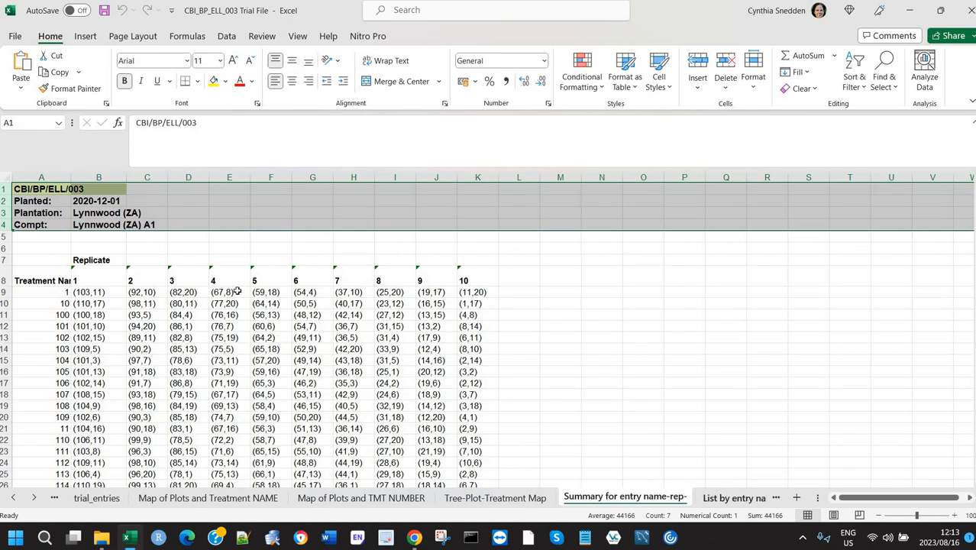
click(171, 249)
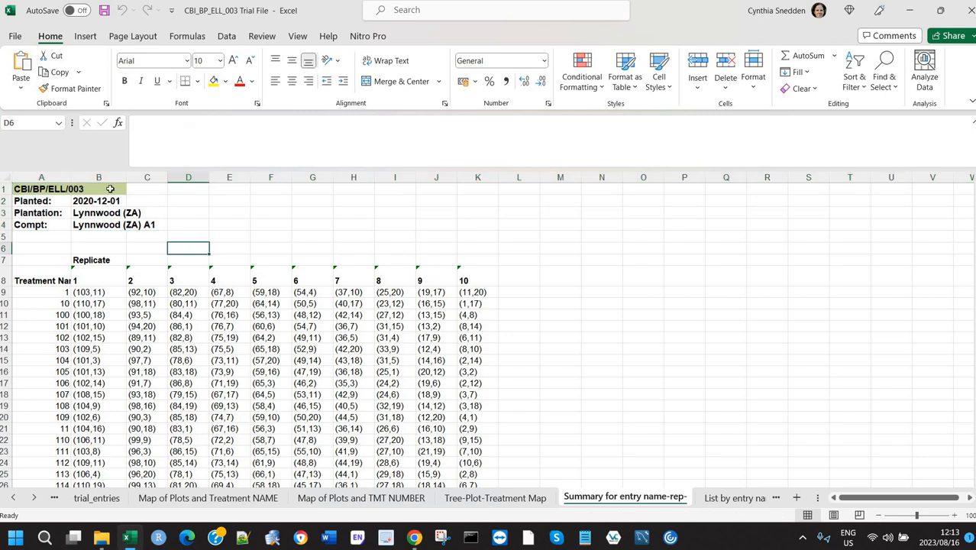
drag(71, 178, 88, 177)
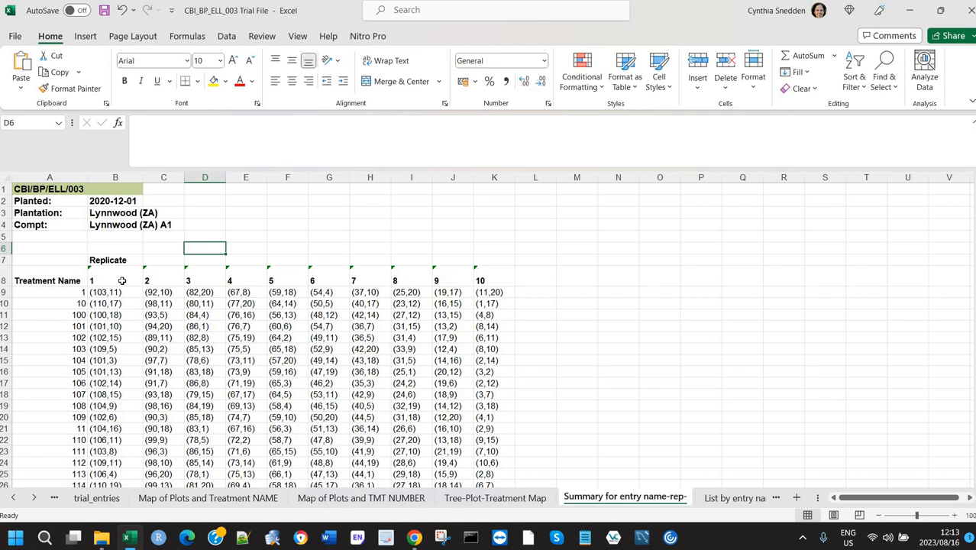
Ignore the number-stored-as-text error on the replicate headings 1 to 10 in cells B8:K8.
drag(122, 276, 492, 277)
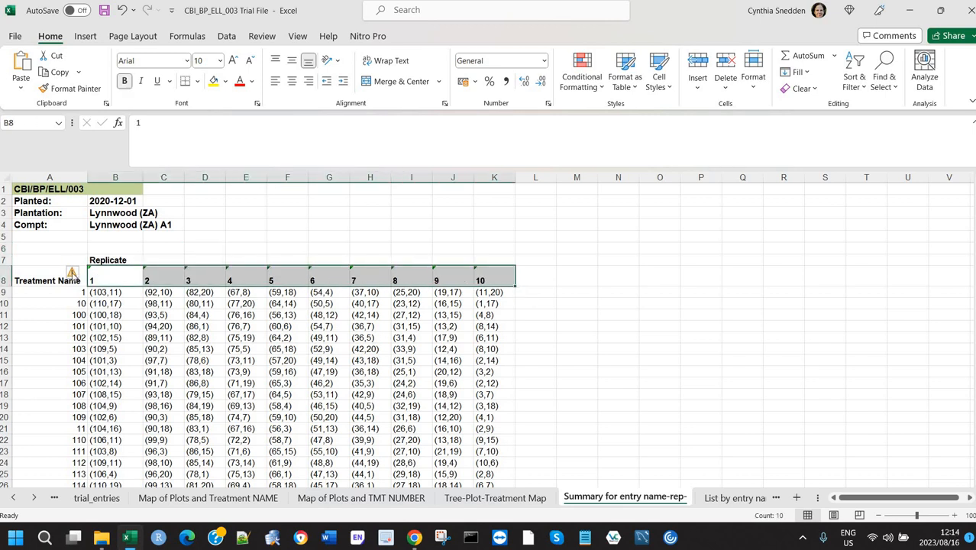
click(81, 274)
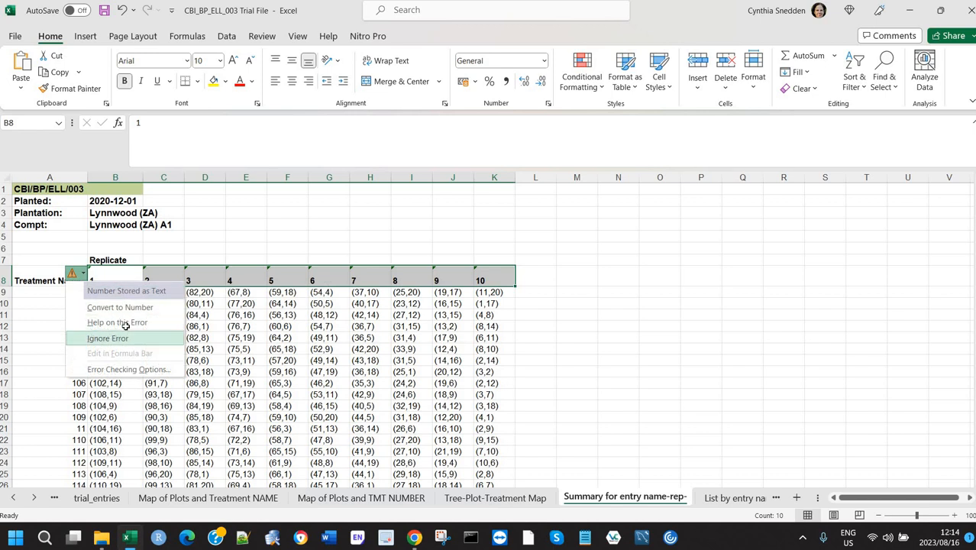
click(107, 338)
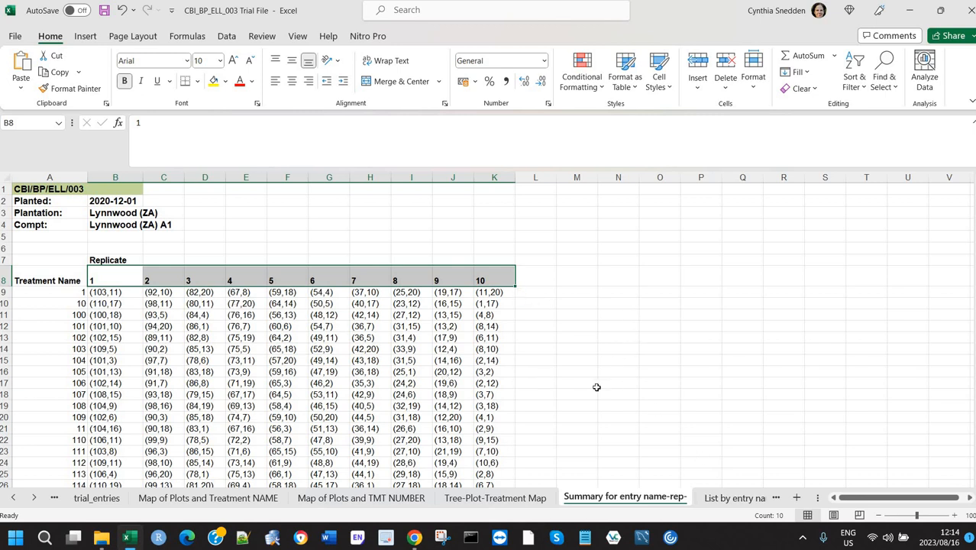
Examine the List by entry name-rep-plot, Summary for germplasm, List by germplasm-rep-plot and List by rep-plot sheets.
click(716, 500)
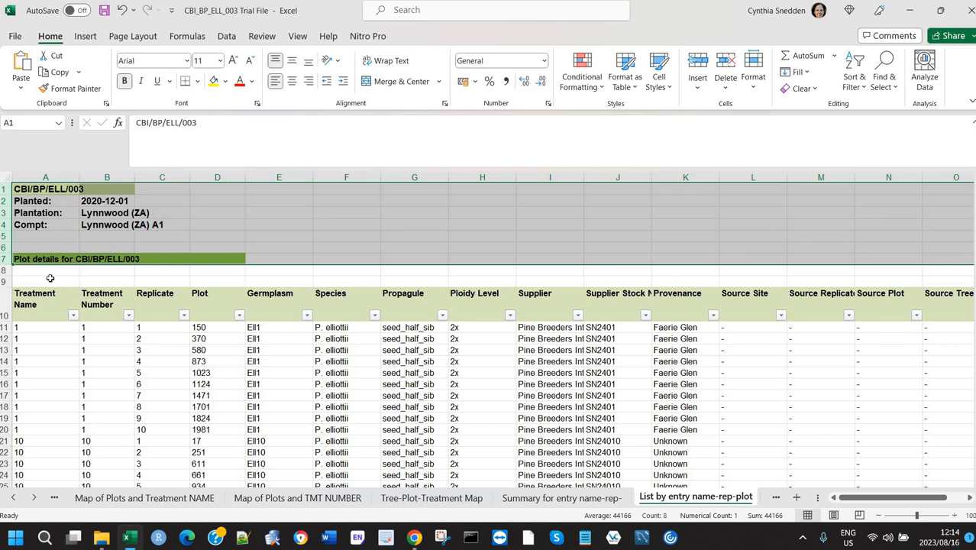
click(49, 279)
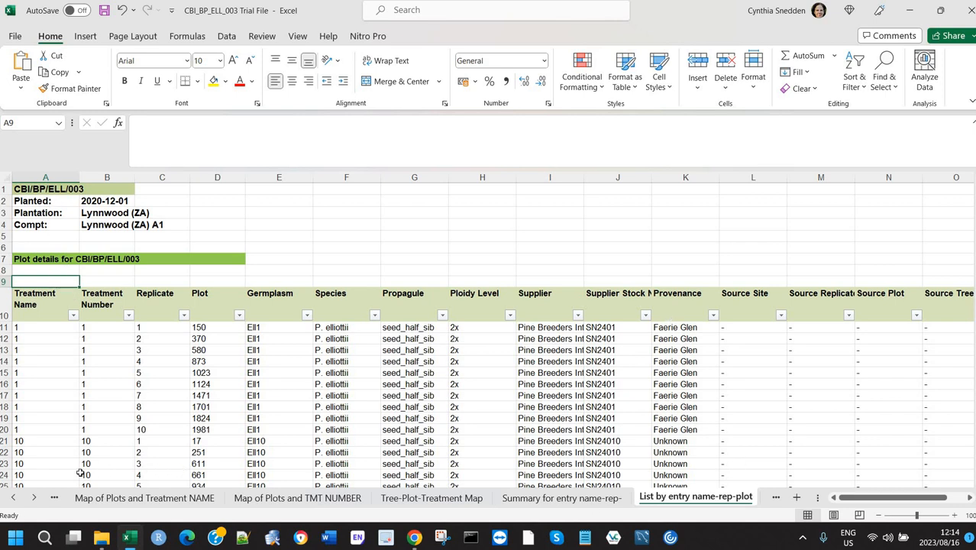
click(33, 498)
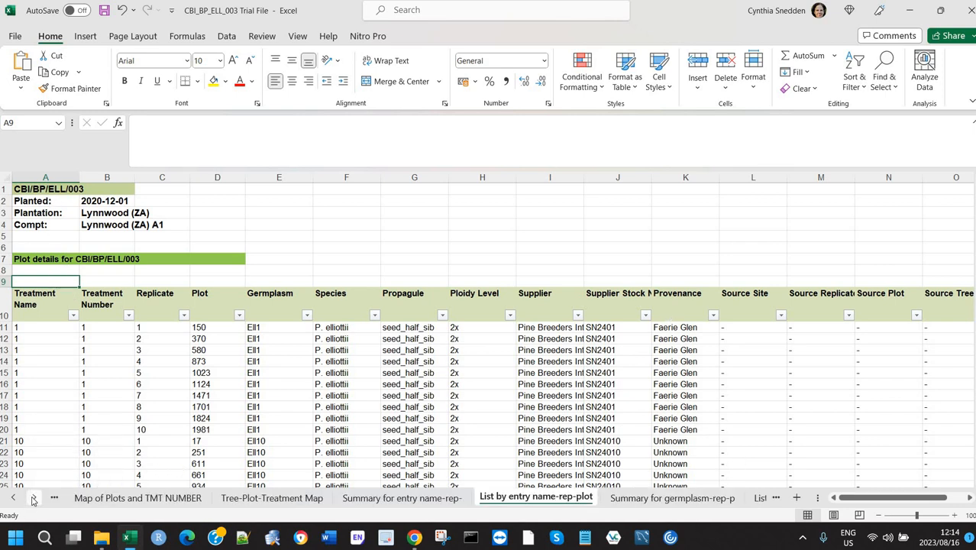
click(32, 498)
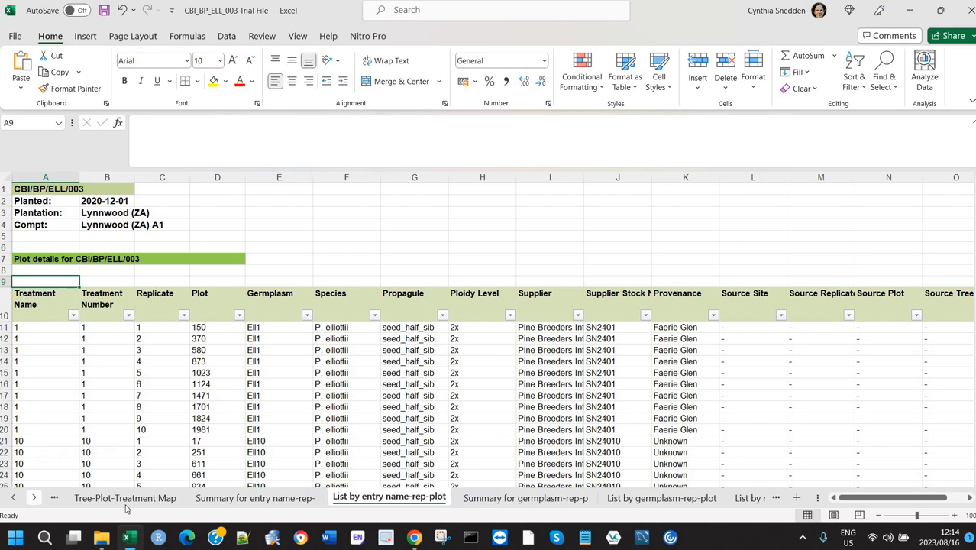
click(511, 498)
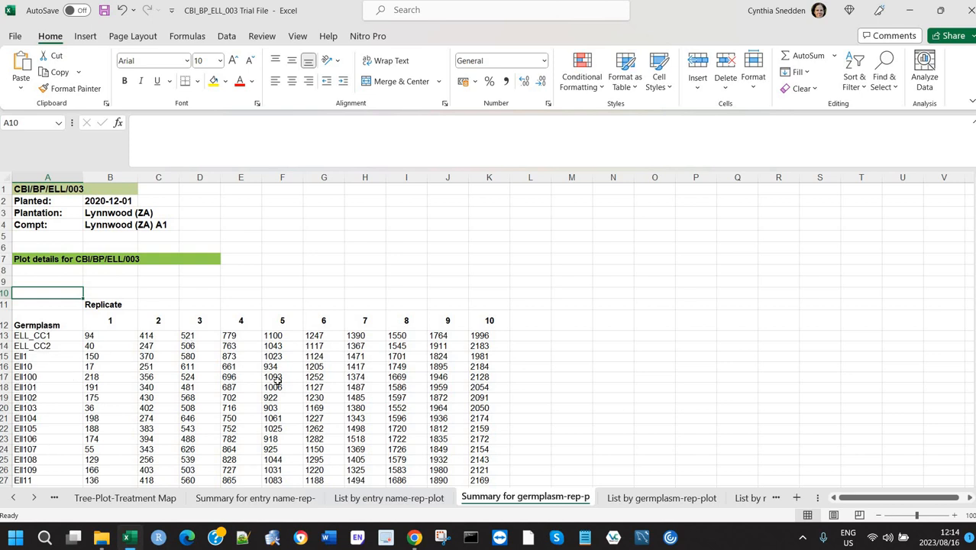
click(628, 500)
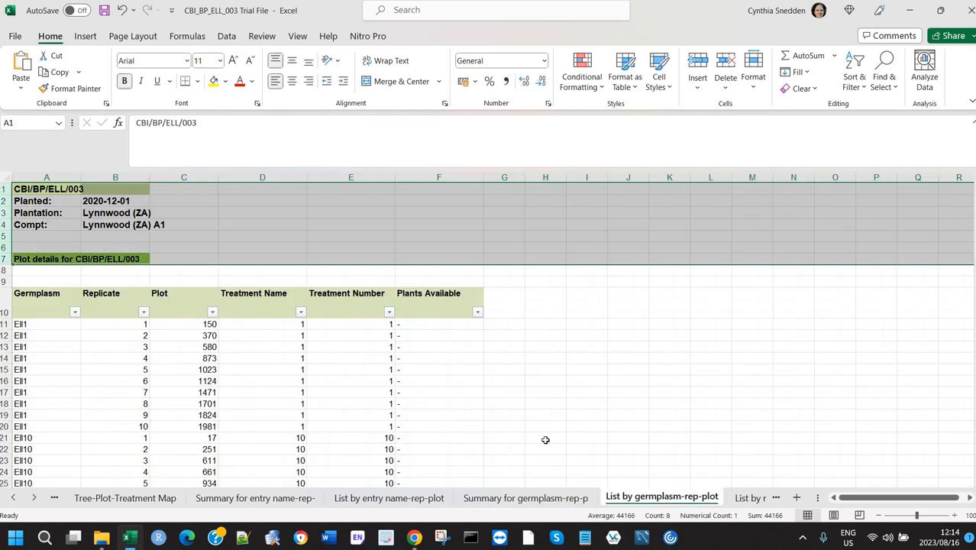
click(76, 271)
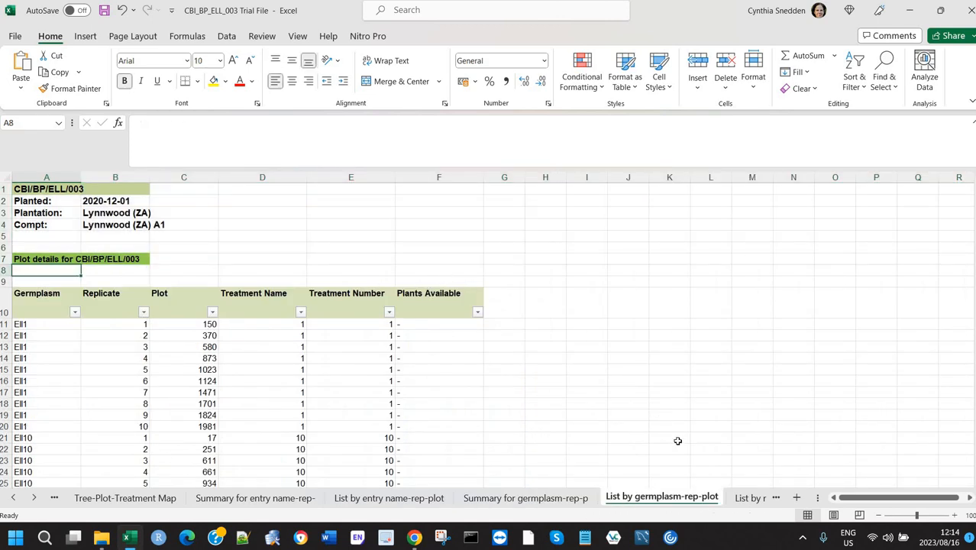
click(749, 500)
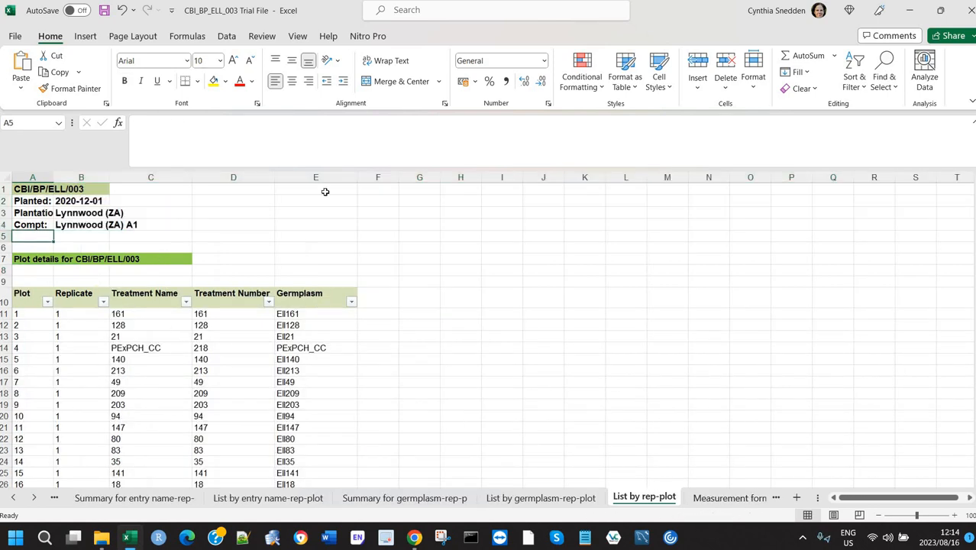
Examine the Measurement form sheet, then bring the workbook's first sheets back into reach.
click(721, 500)
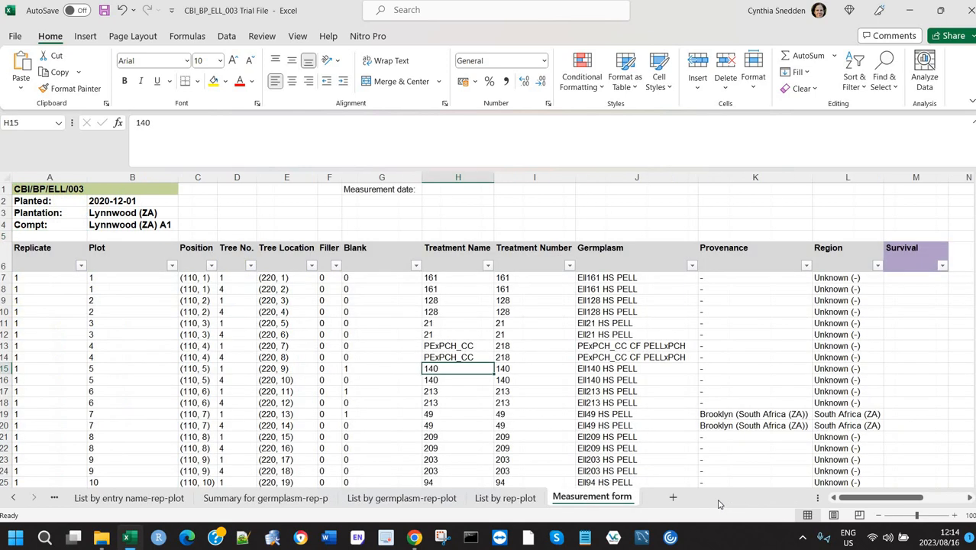
click(237, 224)
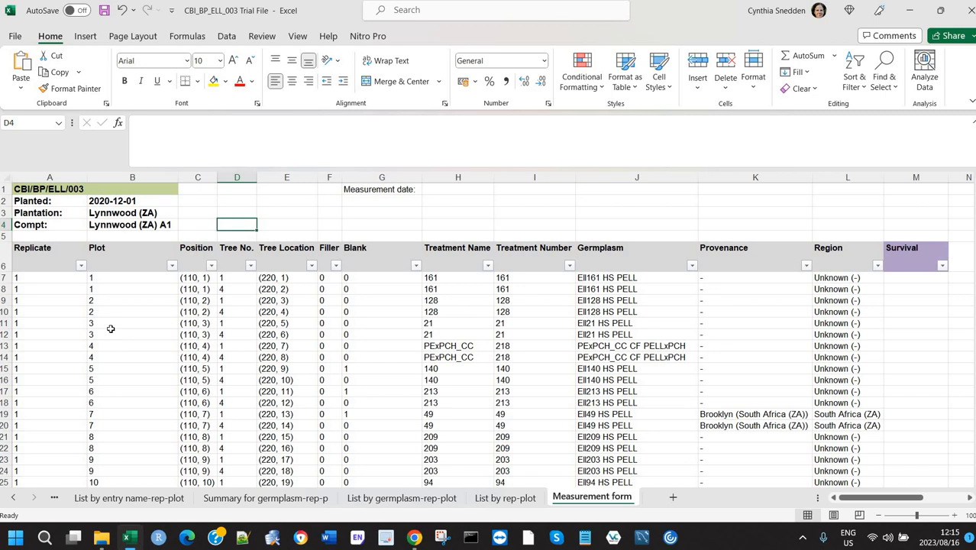
click(13, 498)
click(13, 498)
click(13, 497)
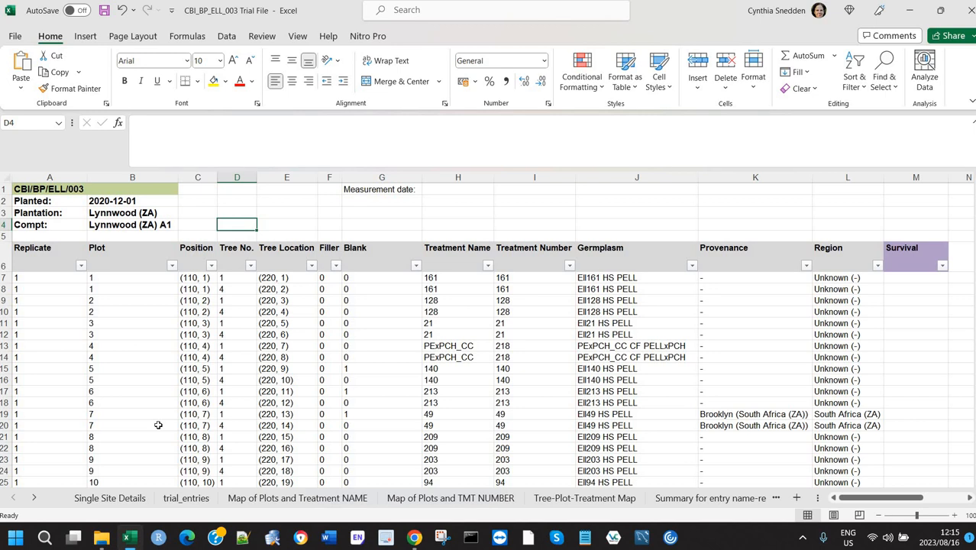
Switch to TreePlasm in the browser, open the trial entries in a new tab and filter them by trial CBI/BP/ELL/003.
key(alt+Tab)
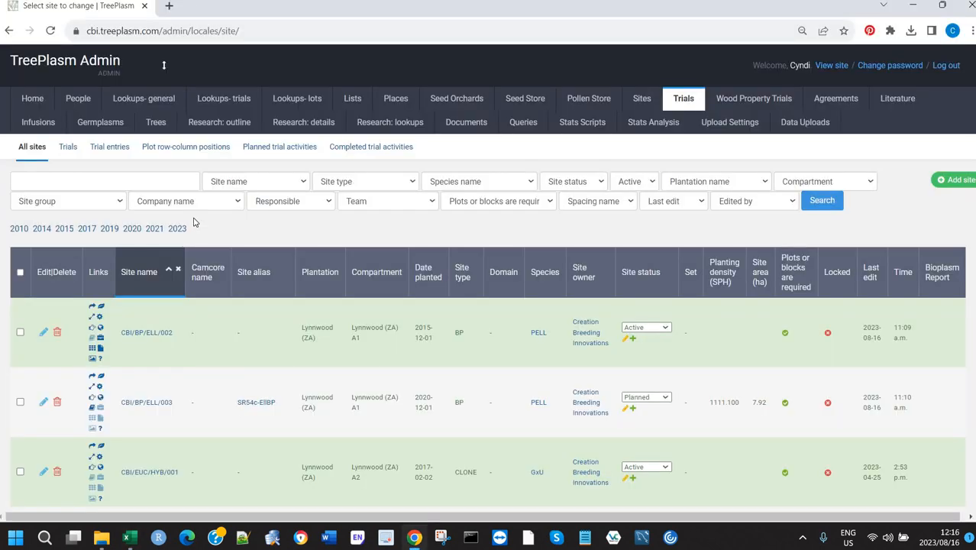
right_click(116, 150)
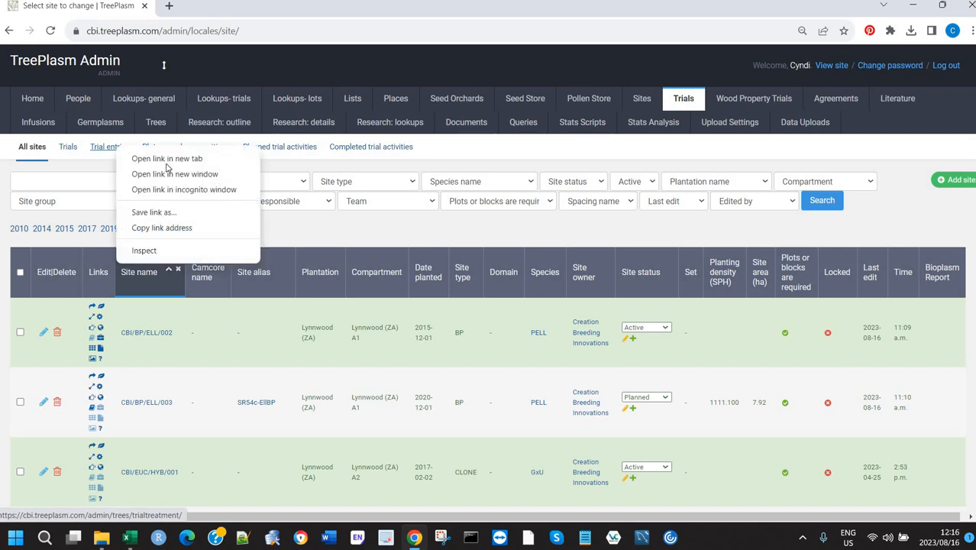
click(166, 159)
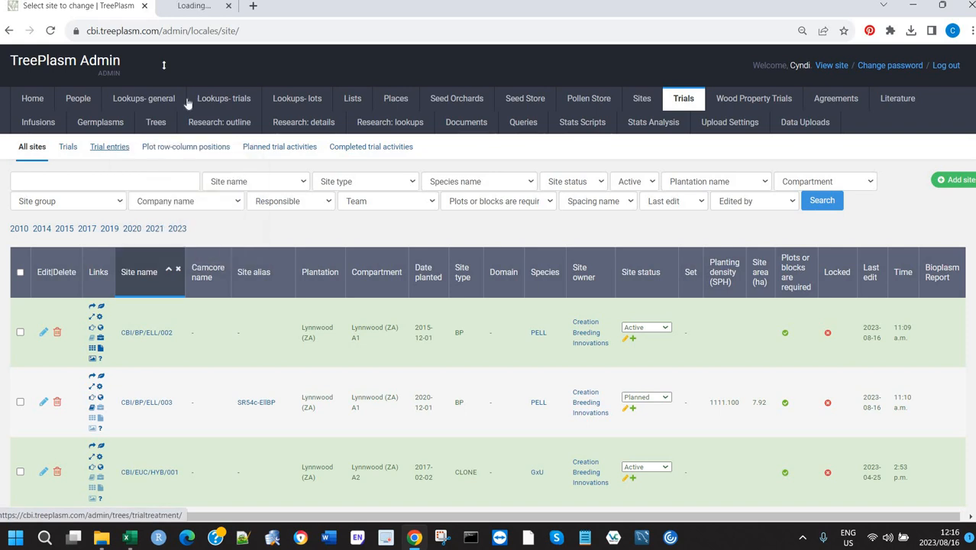
click(220, 11)
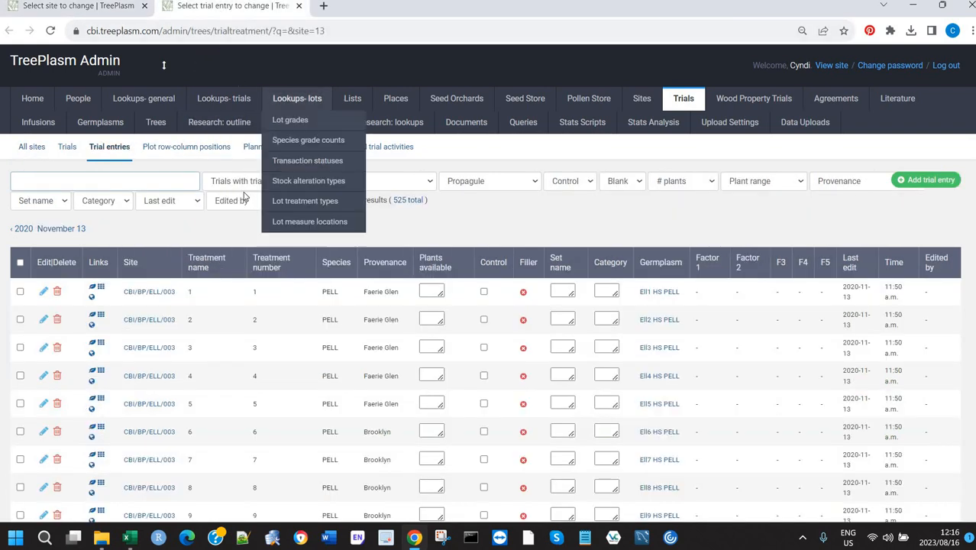
click(266, 185)
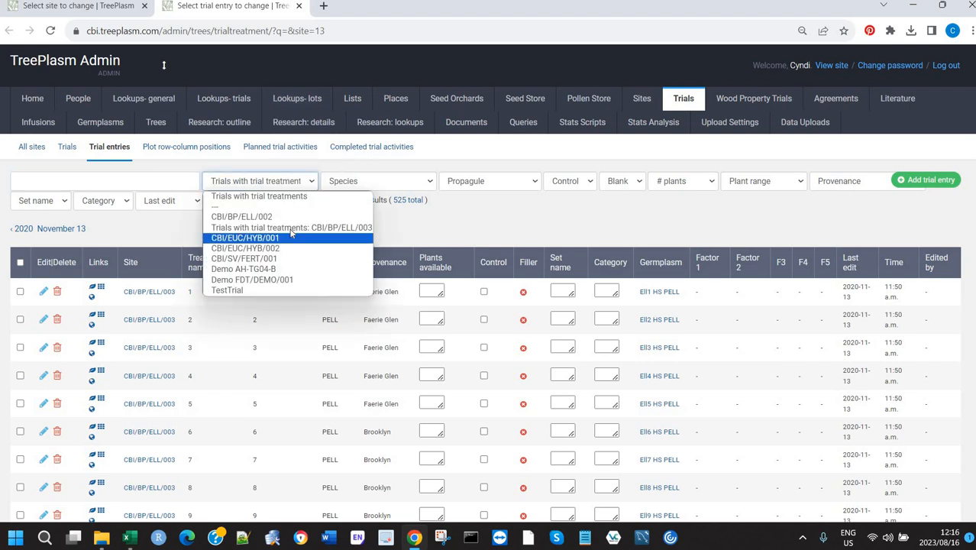
click(307, 204)
click(311, 209)
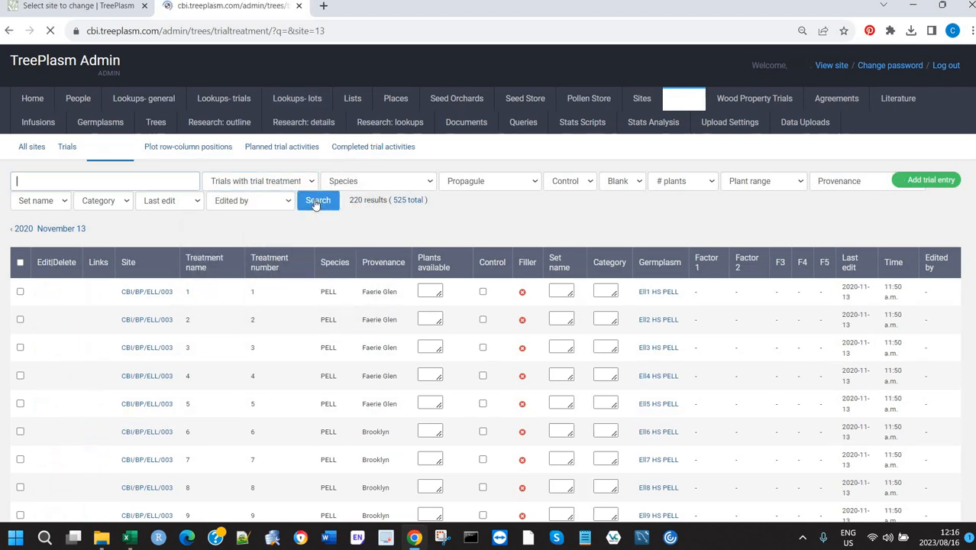
Select all trial entries of CBI/BP/ELL/003 across every page and export the records in XLS format.
click(20, 262)
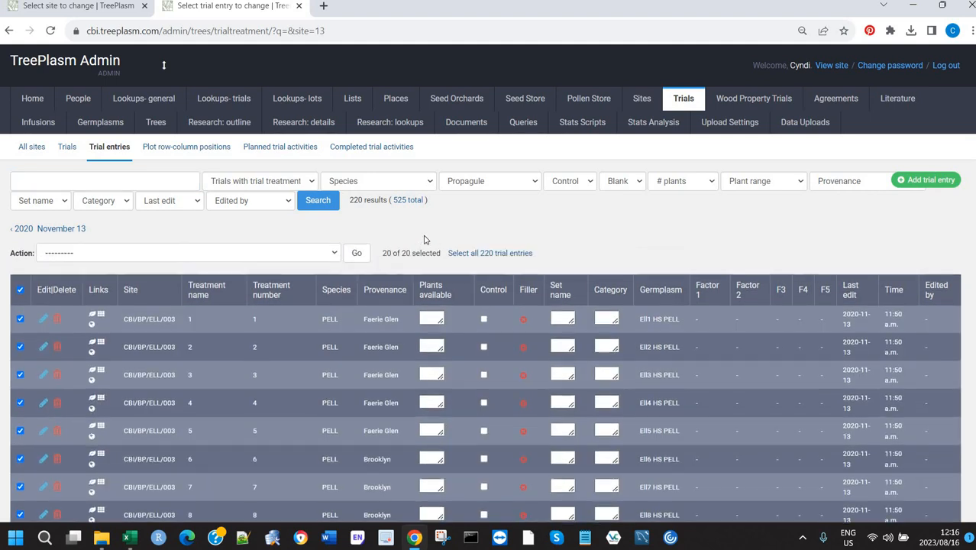
click(489, 253)
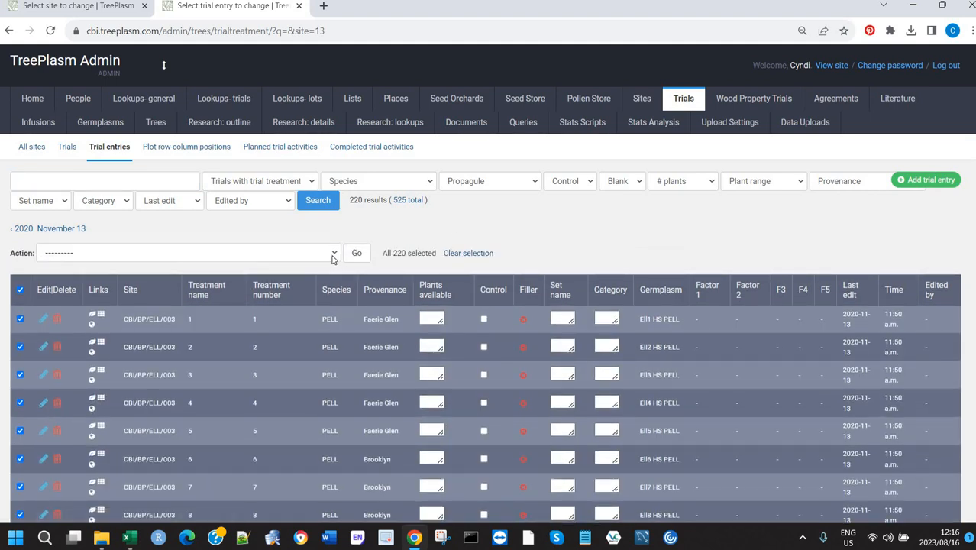
click(328, 255)
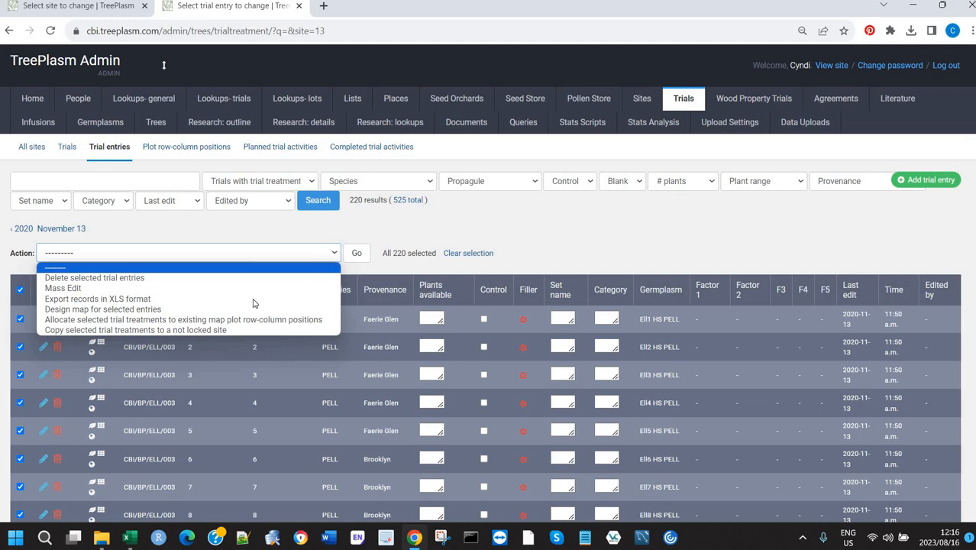
click(115, 299)
click(356, 255)
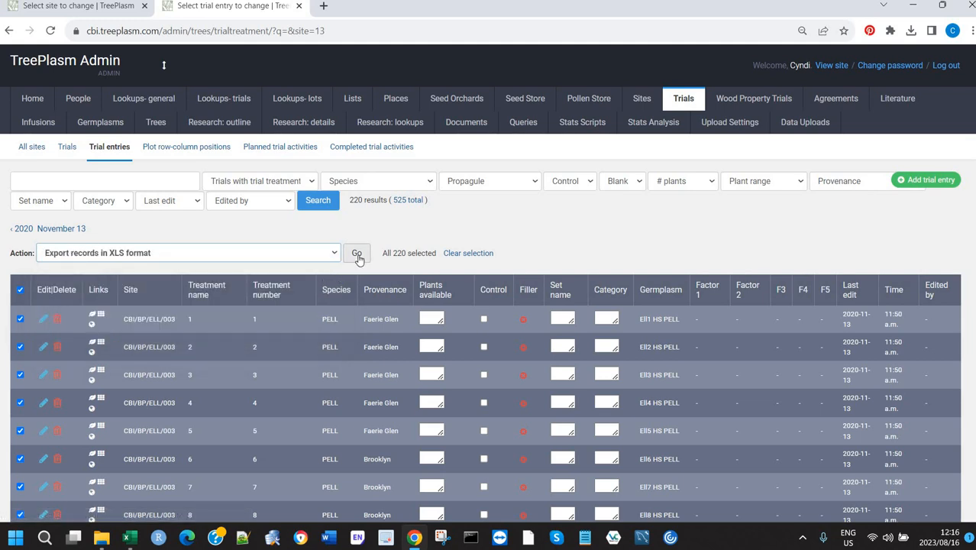
click(357, 255)
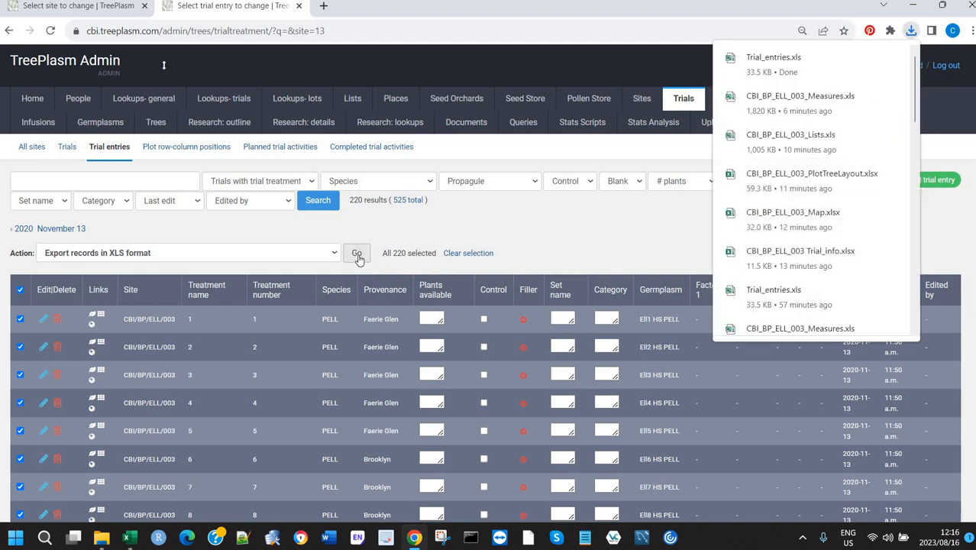
Return to the CBI_BP_ELL_003 Trial File workbook in Excel and review the trial_entries and Single Site Details sheets.
key(alt+Tab)
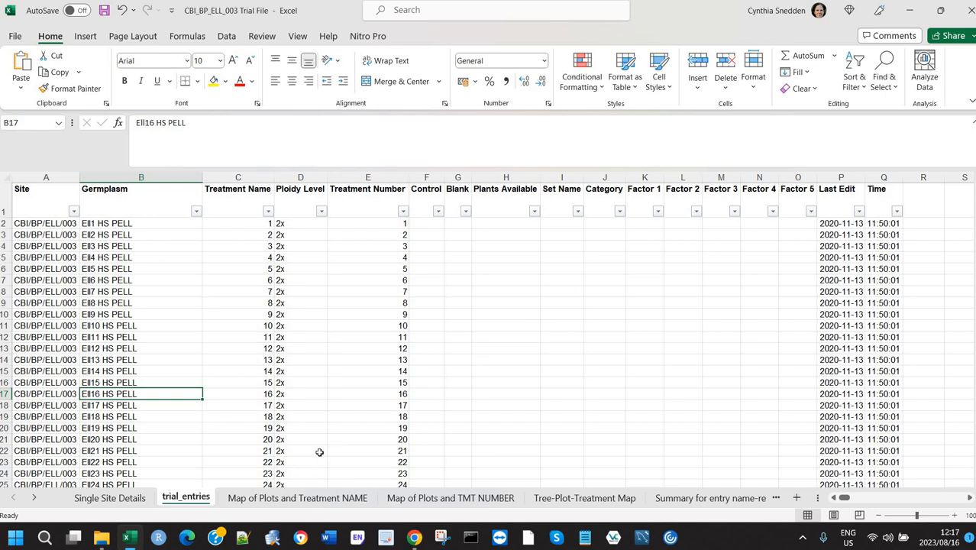
click(129, 498)
scroll(211, 358, up, 5)
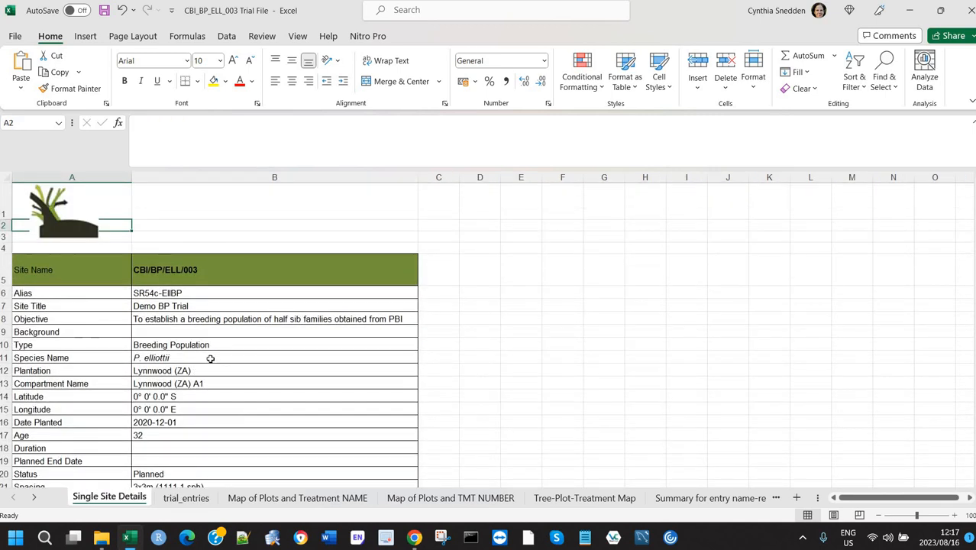